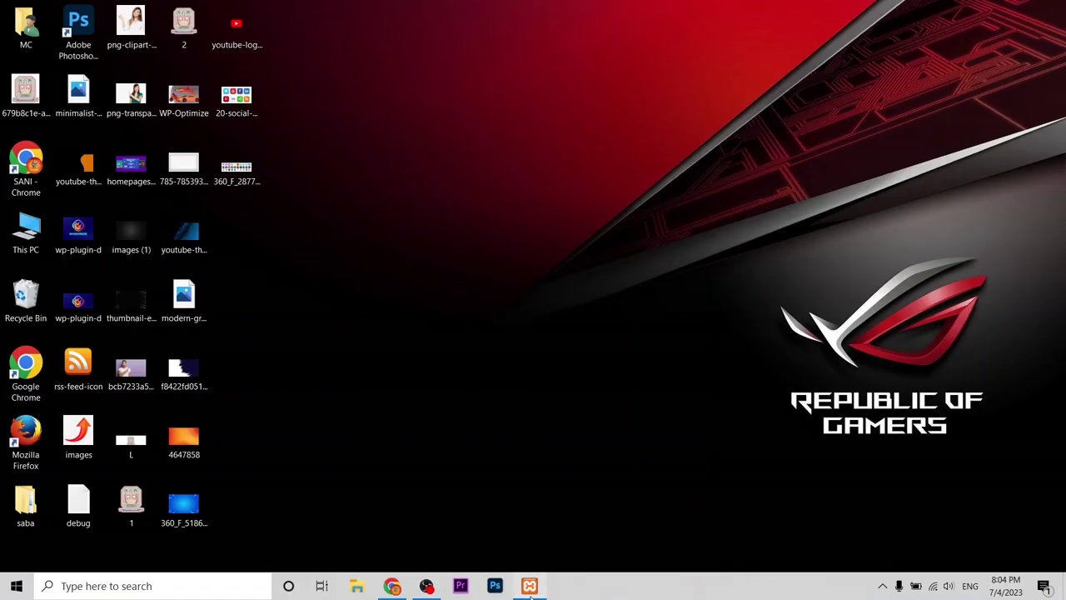
Check in the XAMPP Control Panel that Apache and MySQL are running, and switch to the WordPress dashboard in Chrome
{"action": "left_click", "coordinate": [530, 585]}
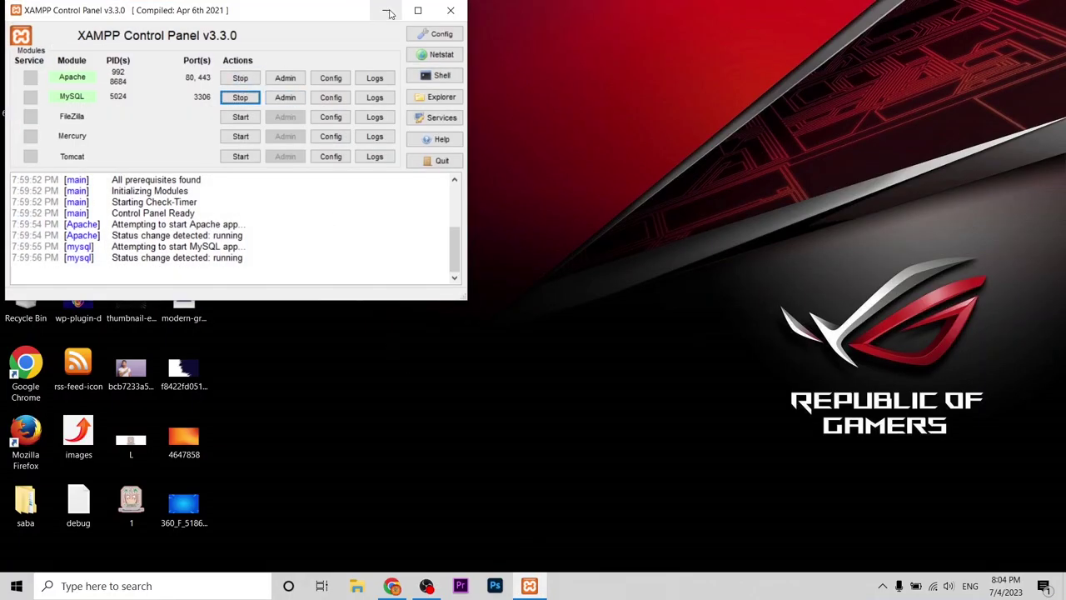
{"action": "left_click", "coordinate": [385, 10]}
{"action": "left_click", "coordinate": [391, 585]}
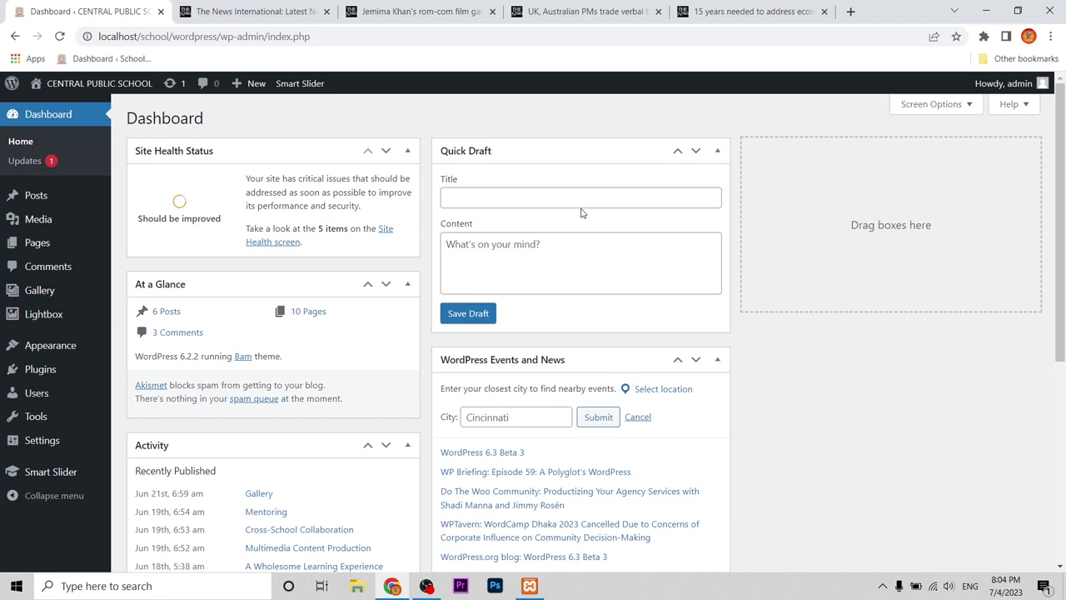
Search the new plugins available to the WordPress site for "wp news"
{"action": "left_click", "coordinate": [40, 373]}
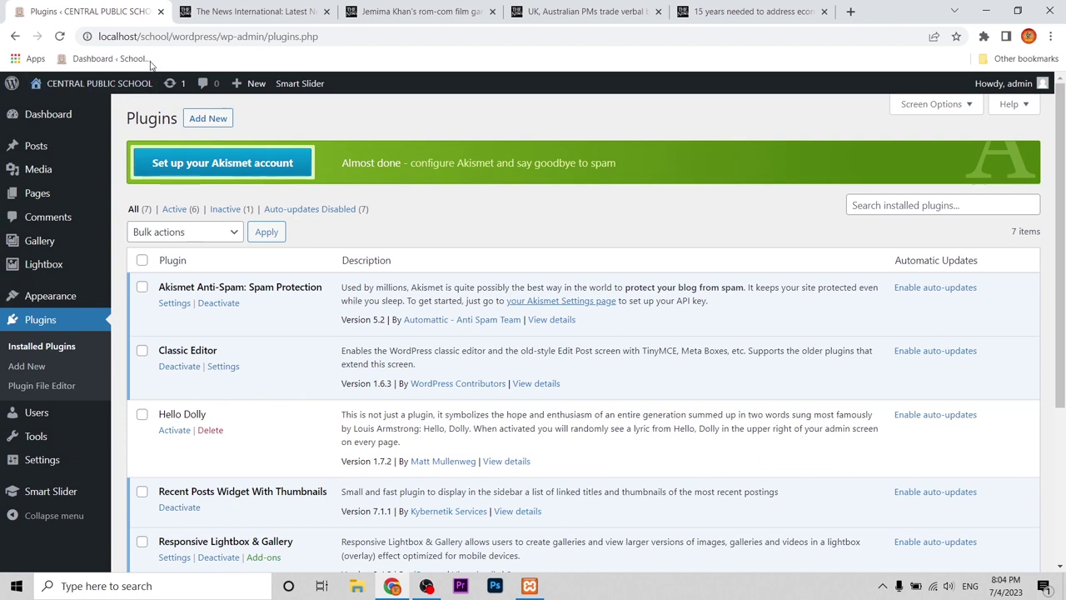
{"action": "left_click", "coordinate": [201, 129]}
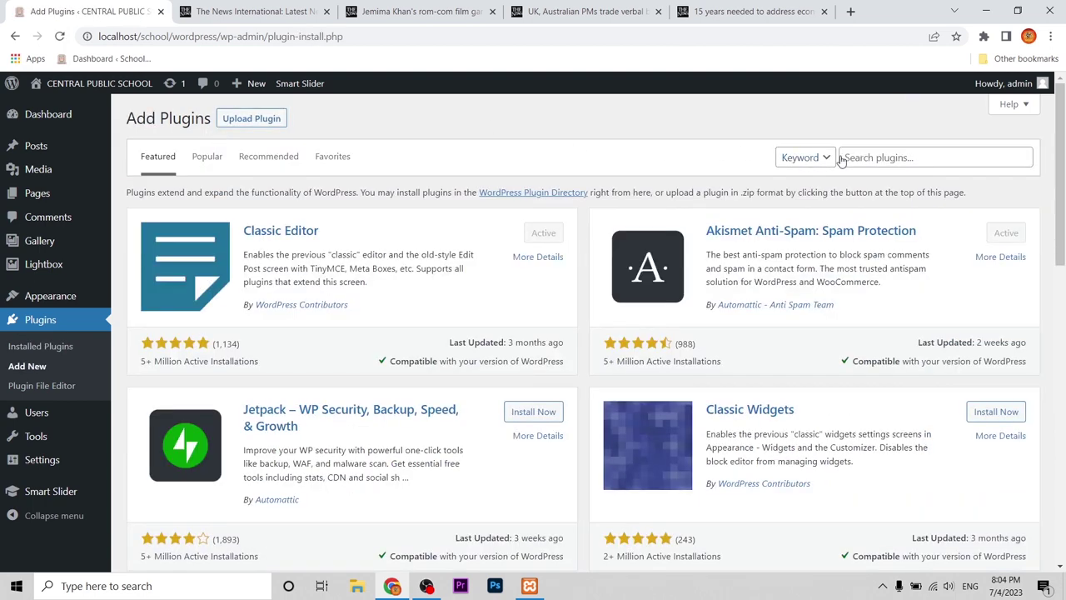
{"action": "left_click", "coordinate": [870, 157]}
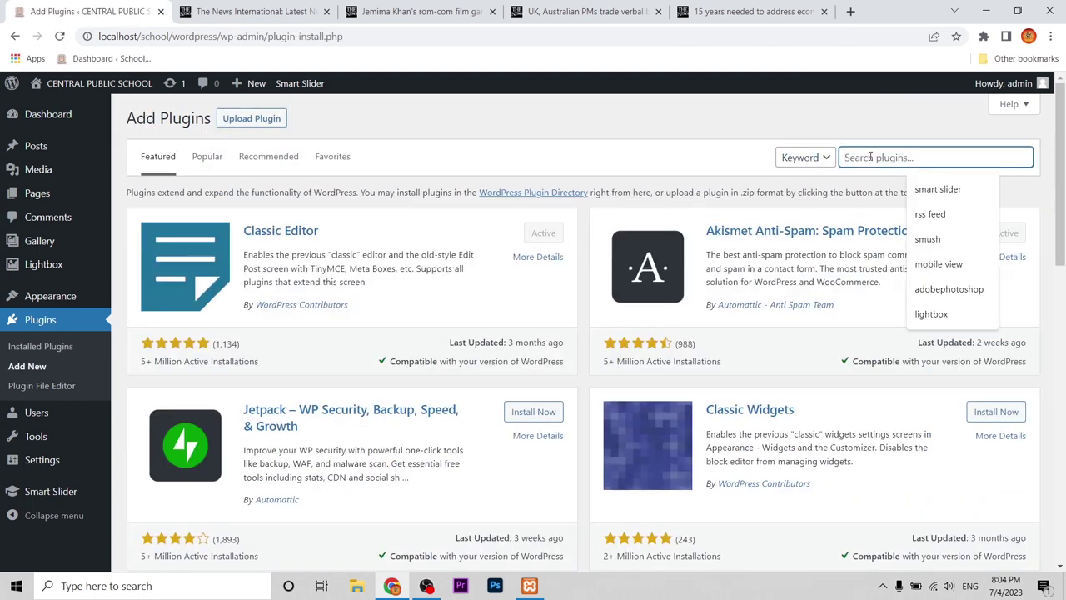
{"action": "type", "text": "wp news"}
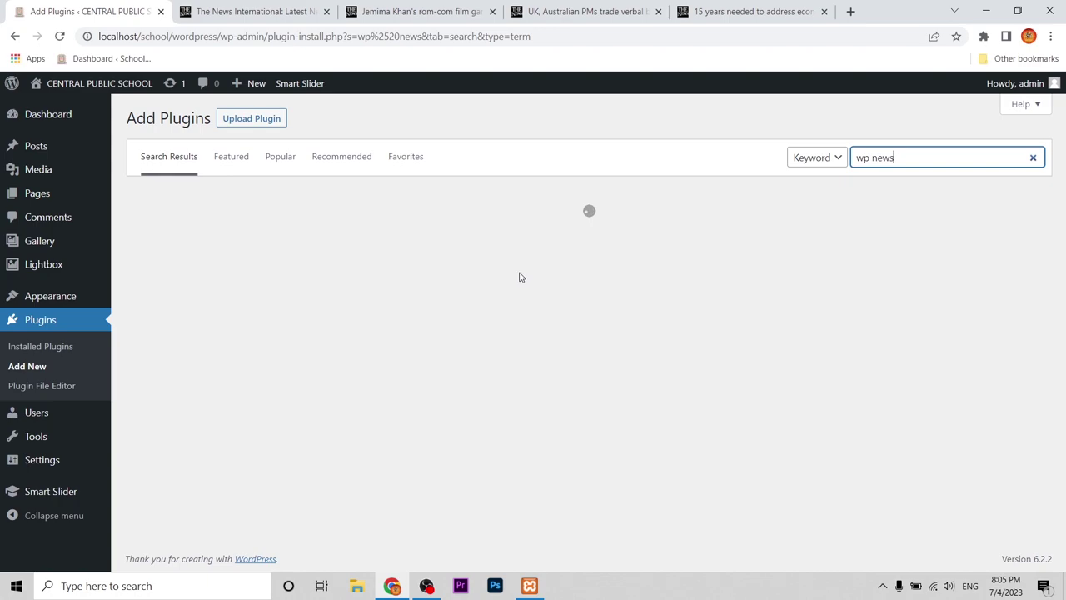
Install and activate the WP News and Scrolling Widgets plugin
{"action": "scroll", "coordinate": [760, 331], "scroll_direction": "down", "scroll_amount": 10}
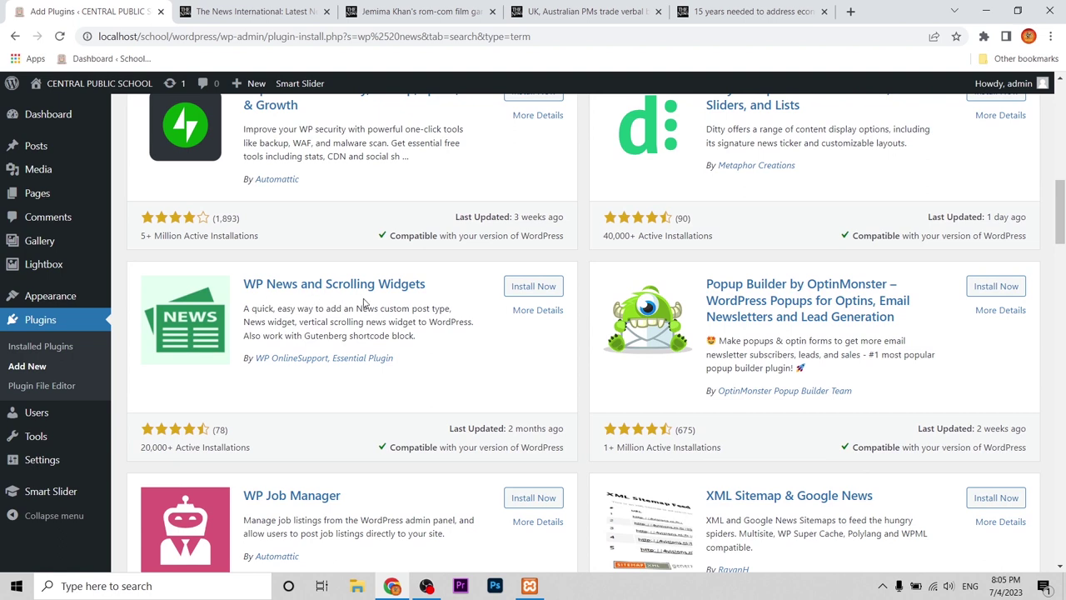
{"action": "left_click", "coordinate": [532, 287]}
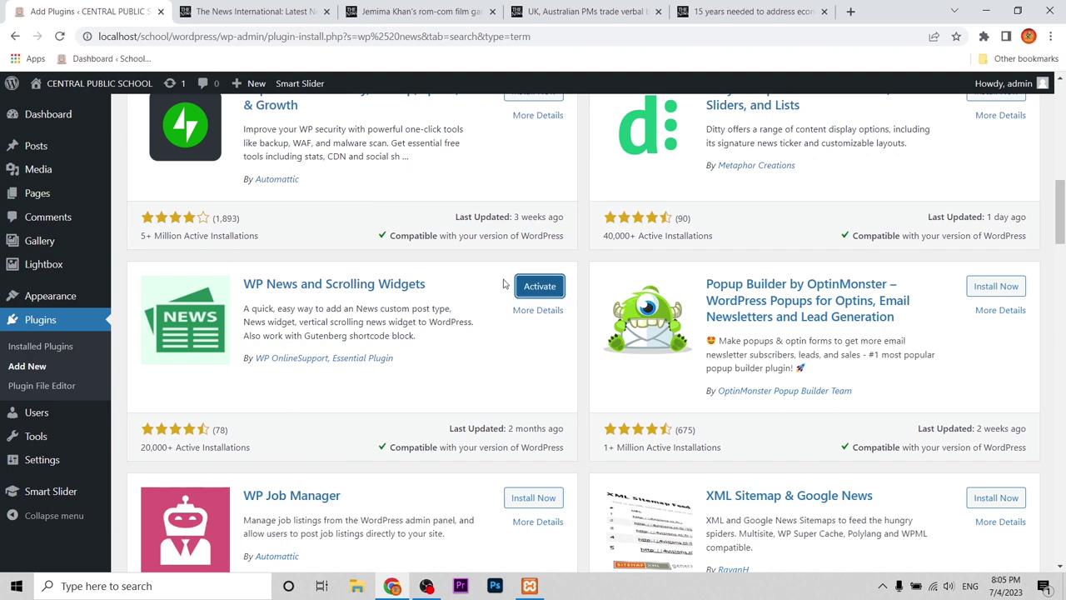
{"action": "left_click", "coordinate": [537, 288]}
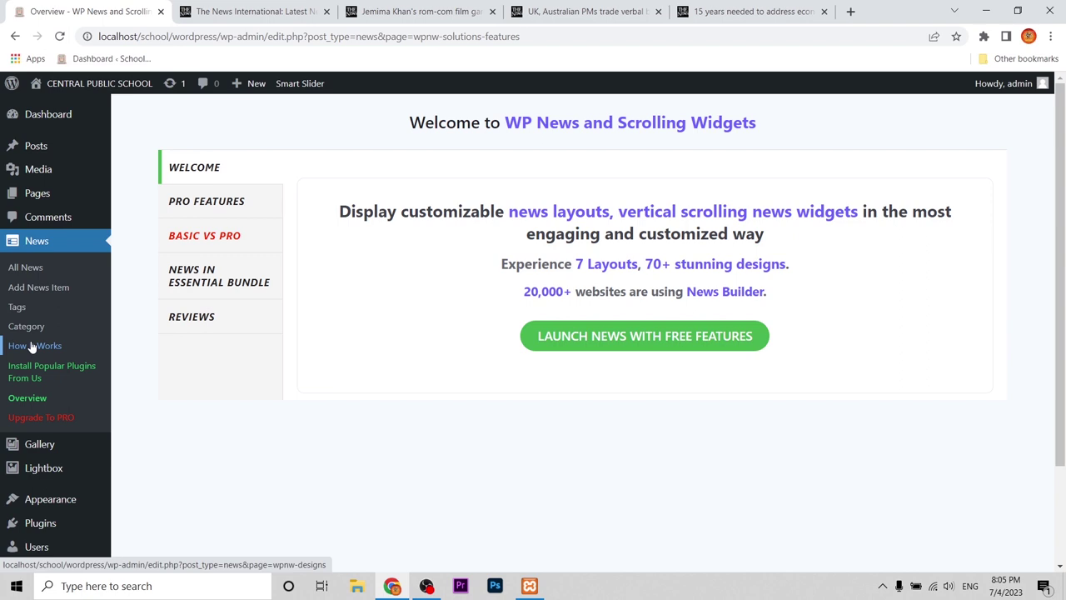
Start a news item titled "Jemima Khan's rom-com film garners 4 awards at UK film festival", copying the headline from the open article
{"action": "left_click", "coordinate": [655, 338]}
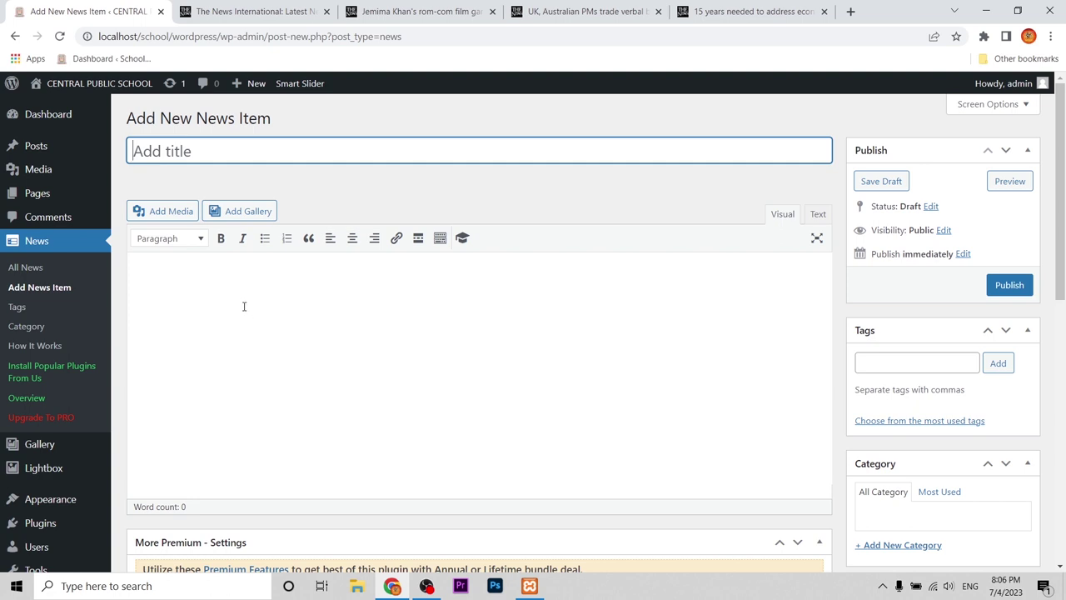
{"action": "left_click", "coordinate": [243, 13]}
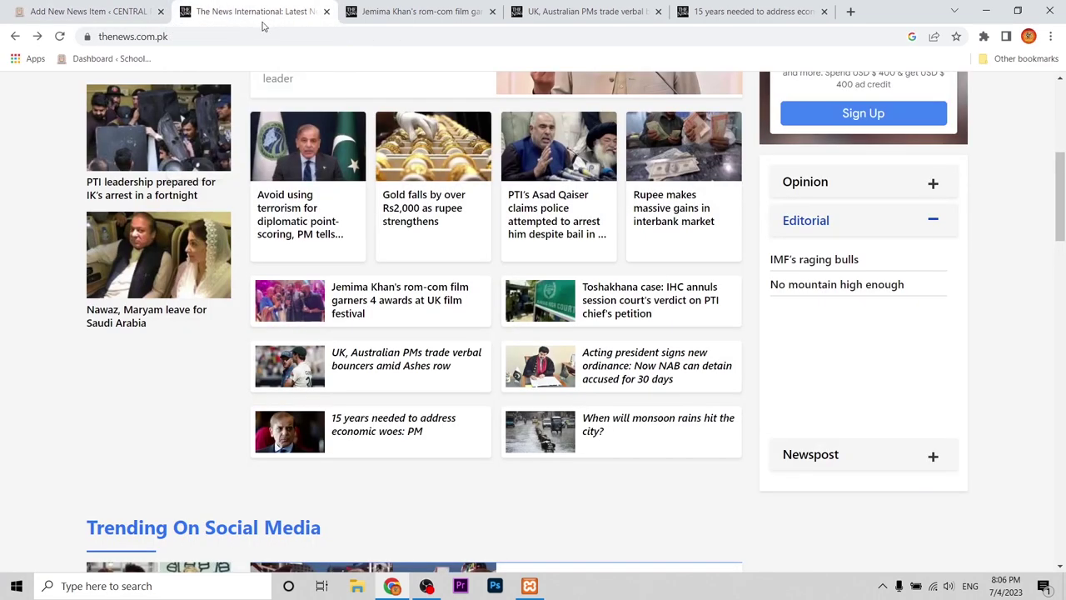
{"action": "left_click", "coordinate": [396, 11]}
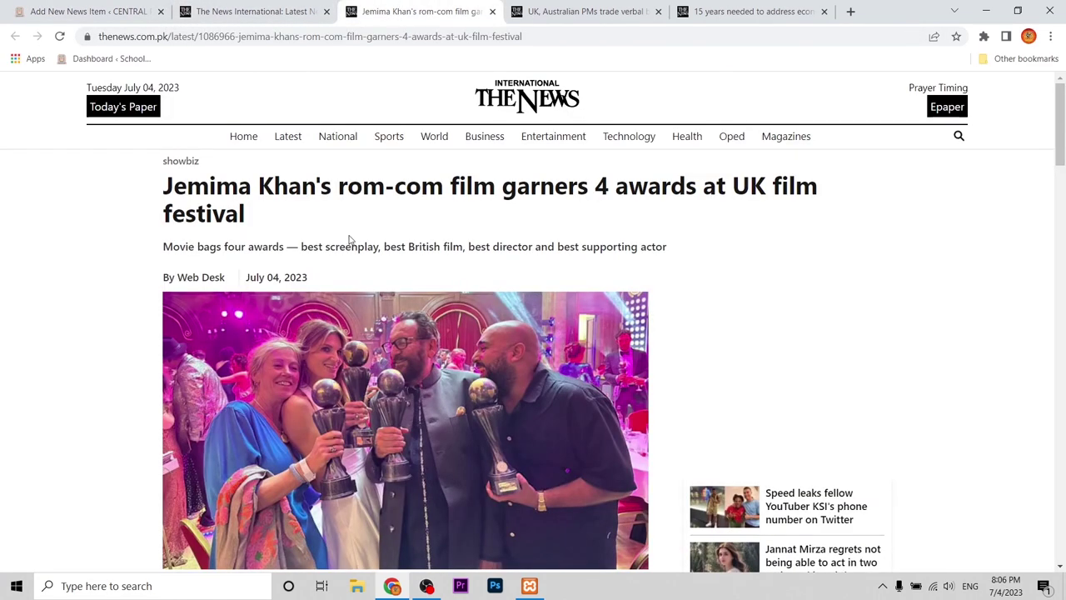
{"action": "left_click_drag", "start_coordinate": [262, 229], "coordinate": [150, 200]}
{"action": "key", "text": "ctrl+c"}
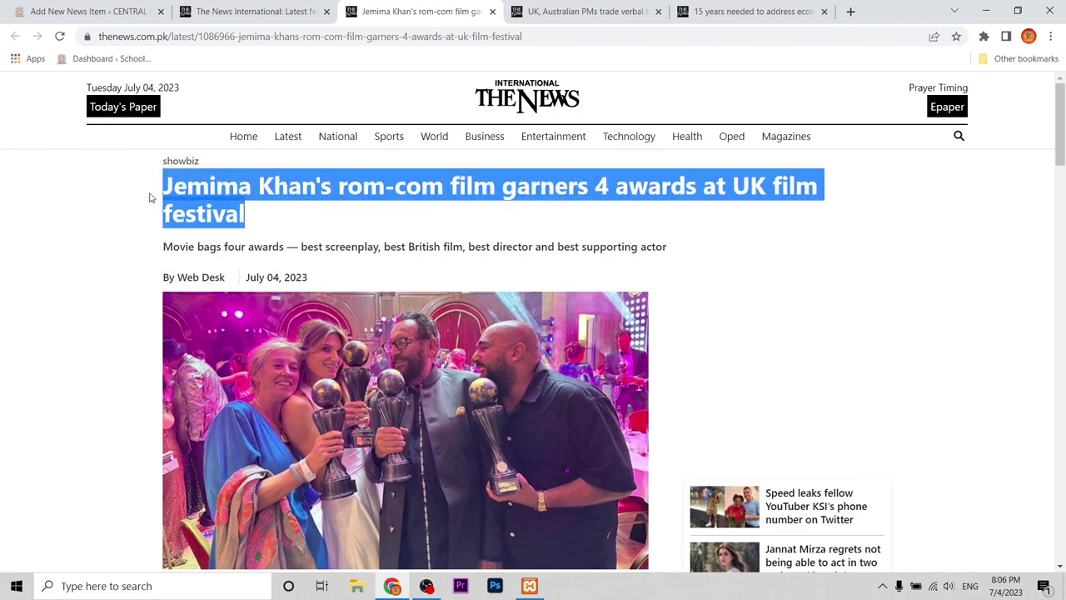
{"action": "left_click", "coordinate": [70, 11]}
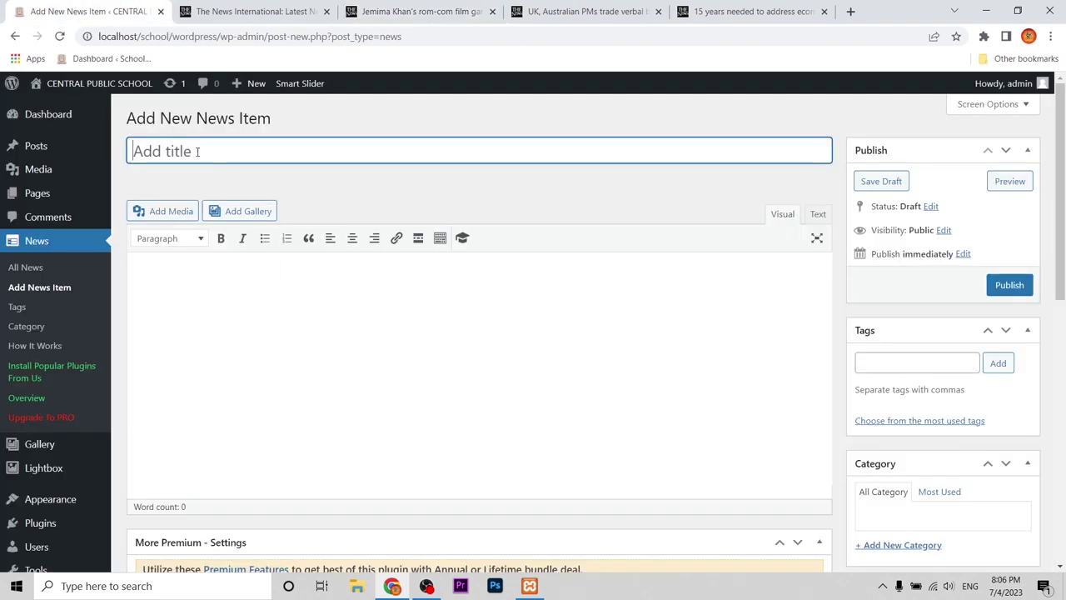
{"action": "key", "text": "ctrl+v"}
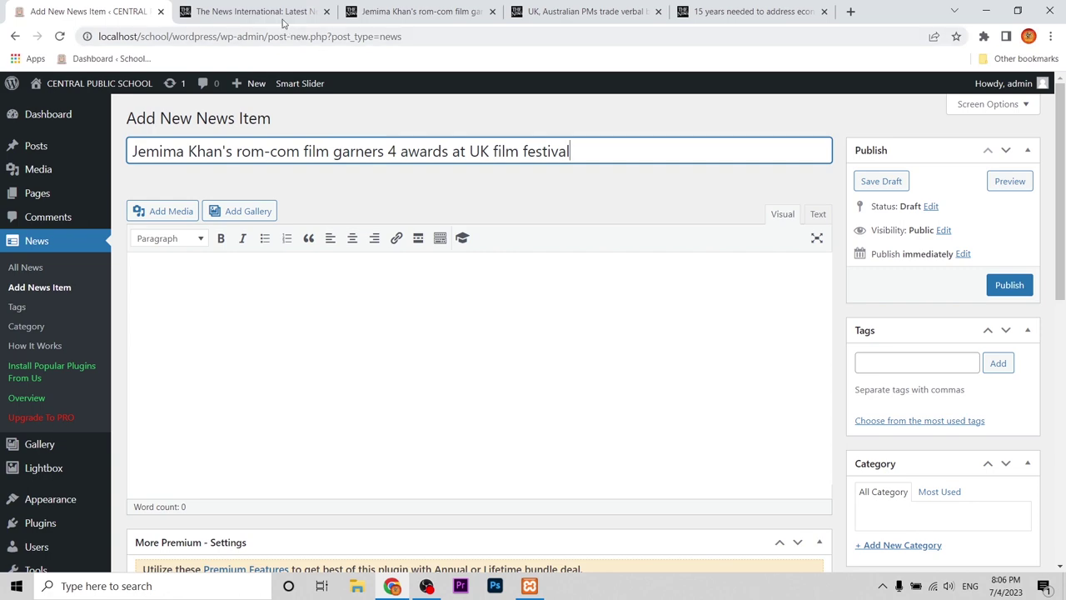
Save the main photo of the Jemima Khan article to the Desktop as the JPEG 1086966_7892120_FIlm_updates
{"action": "left_click", "coordinate": [416, 11]}
{"action": "scroll", "coordinate": [428, 375], "scroll_direction": "down", "scroll_amount": 3}
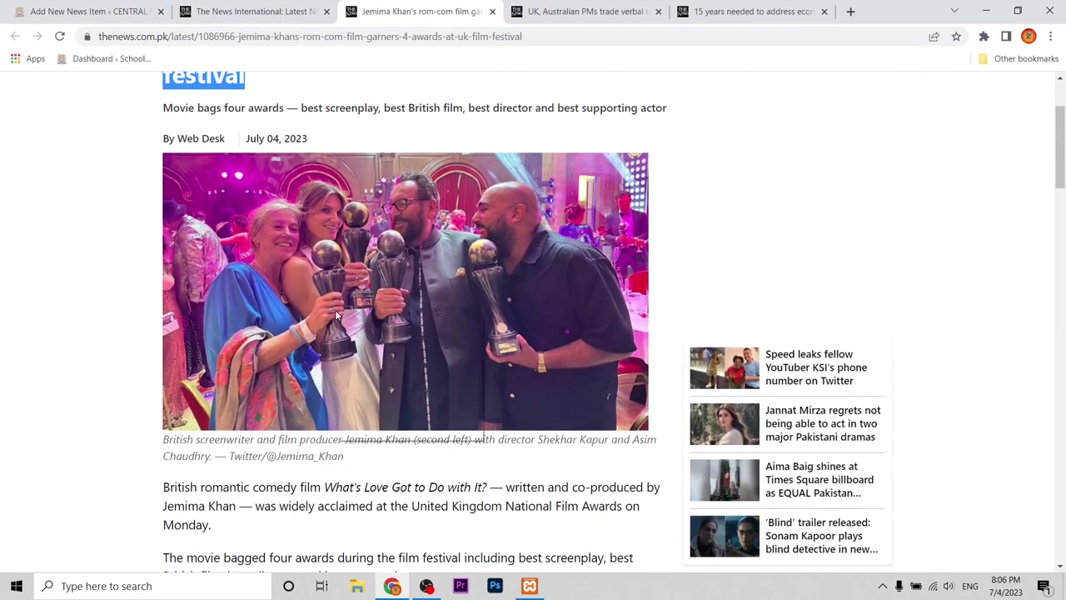
{"action": "right_click", "coordinate": [335, 310]}
{"action": "left_click", "coordinate": [394, 339]}
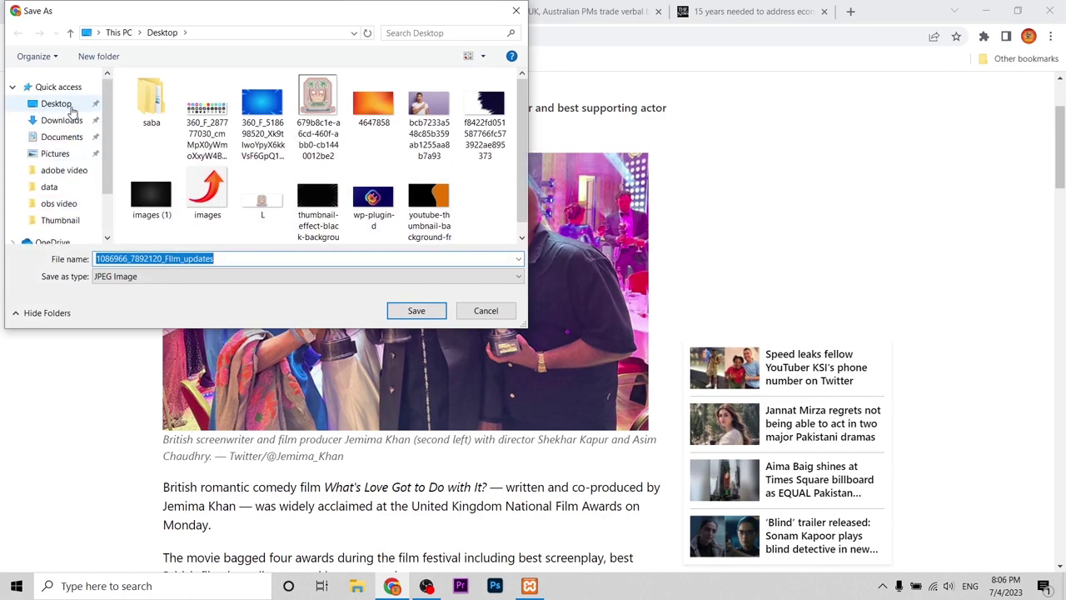
{"action": "left_click", "coordinate": [72, 111]}
{"action": "left_click", "coordinate": [417, 311]}
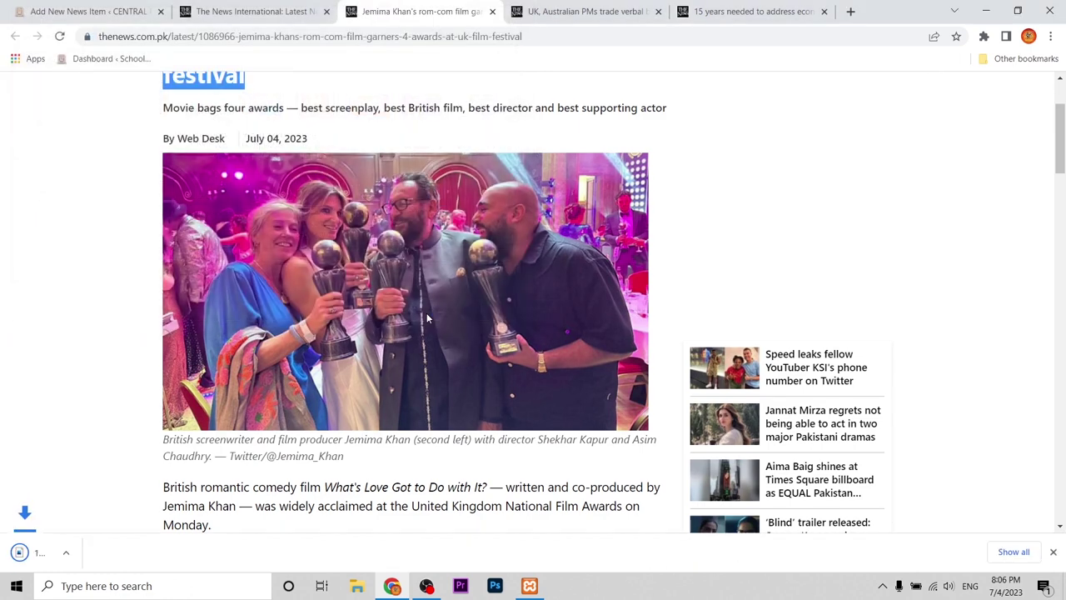
Copy the first two paragraphs of the Jemima Khan article into the body of the news item
{"action": "scroll", "coordinate": [427, 385], "scroll_direction": "down", "scroll_amount": 4}
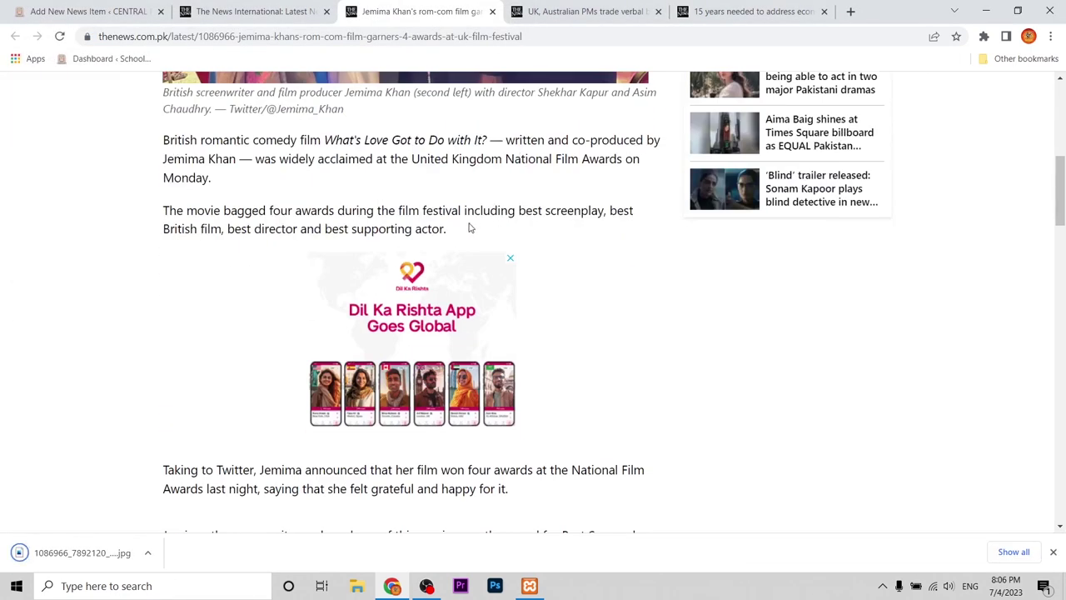
{"action": "left_click_drag", "start_coordinate": [470, 228], "coordinate": [167, 140]}
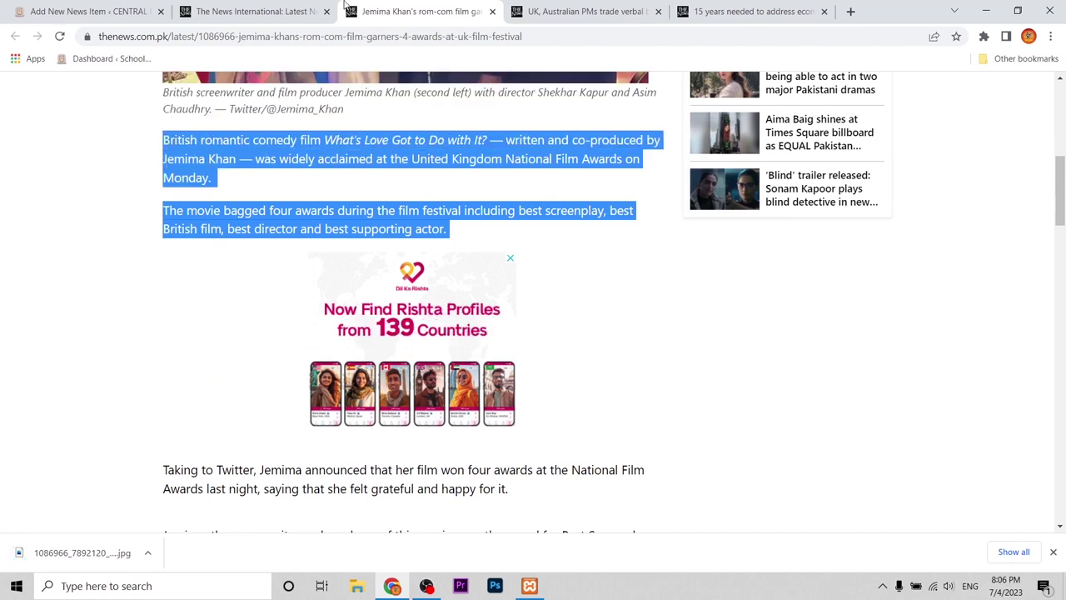
{"action": "left_click", "coordinate": [83, 10]}
{"action": "type", "text": "British romantic comedy film What's Love Got to Do with It? — written and co-produced by Jemima Khan — was widely acclaimed at the United Kingdom National Film Awards on Monday. The movie bagged four awards during the film festival including best screenplay, best British film, best director and best supporting actor."}
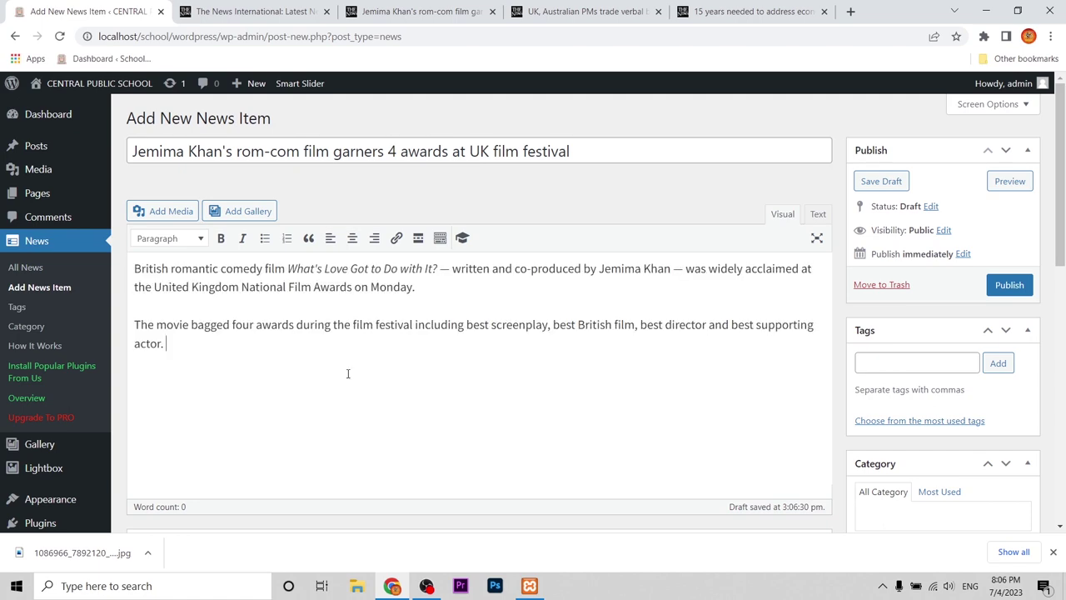
Upload 1086966_7892120_FIlm_updates from the Desktop as a candidate for the news item's image
{"action": "scroll", "coordinate": [359, 364], "scroll_direction": "down", "scroll_amount": 3}
{"action": "scroll", "coordinate": [500, 366], "scroll_direction": "up", "scroll_amount": 3}
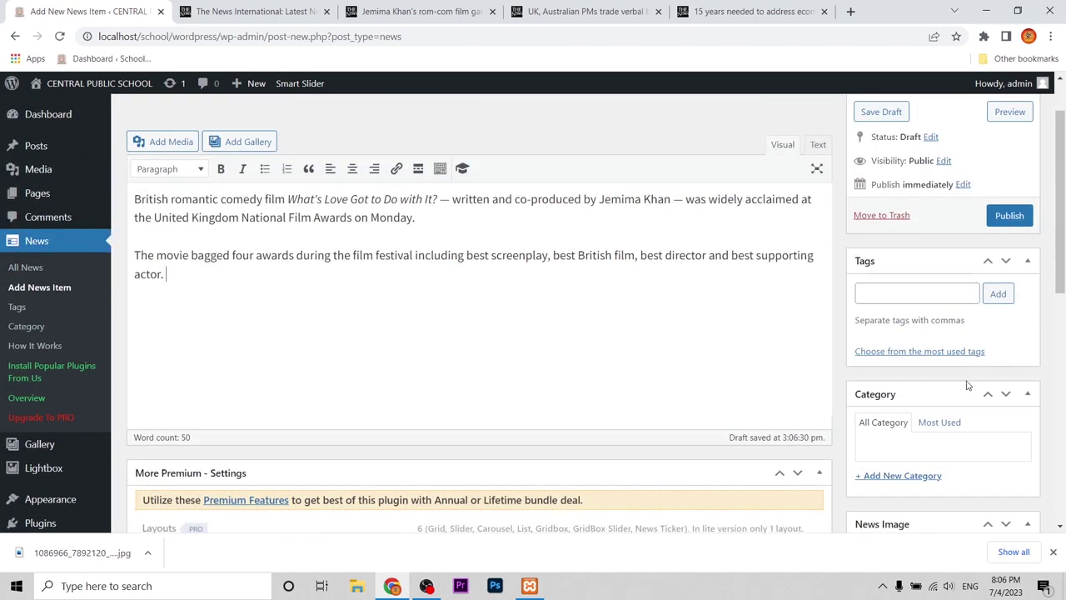
{"action": "scroll", "coordinate": [907, 421], "scroll_direction": "down", "scroll_amount": 3}
{"action": "left_click", "coordinate": [889, 417]}
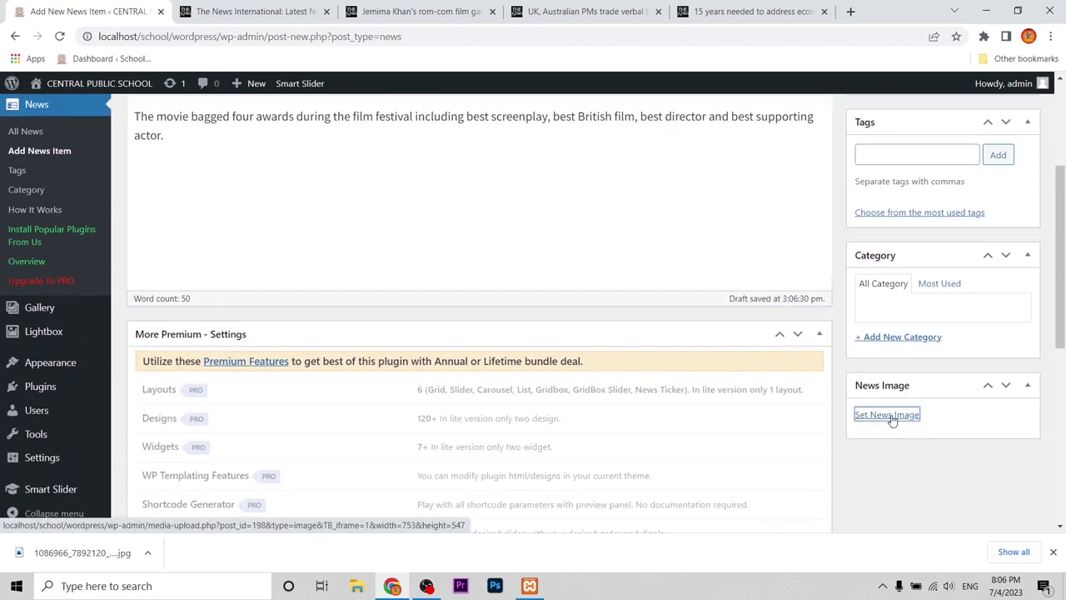
{"action": "left_click", "coordinate": [60, 142]}
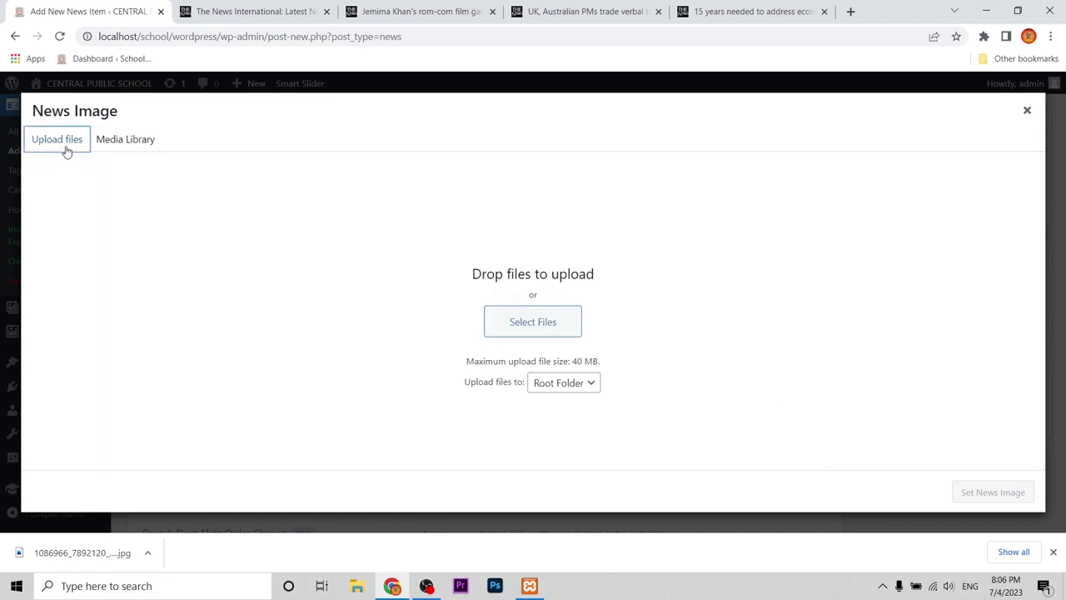
{"action": "left_click", "coordinate": [498, 325]}
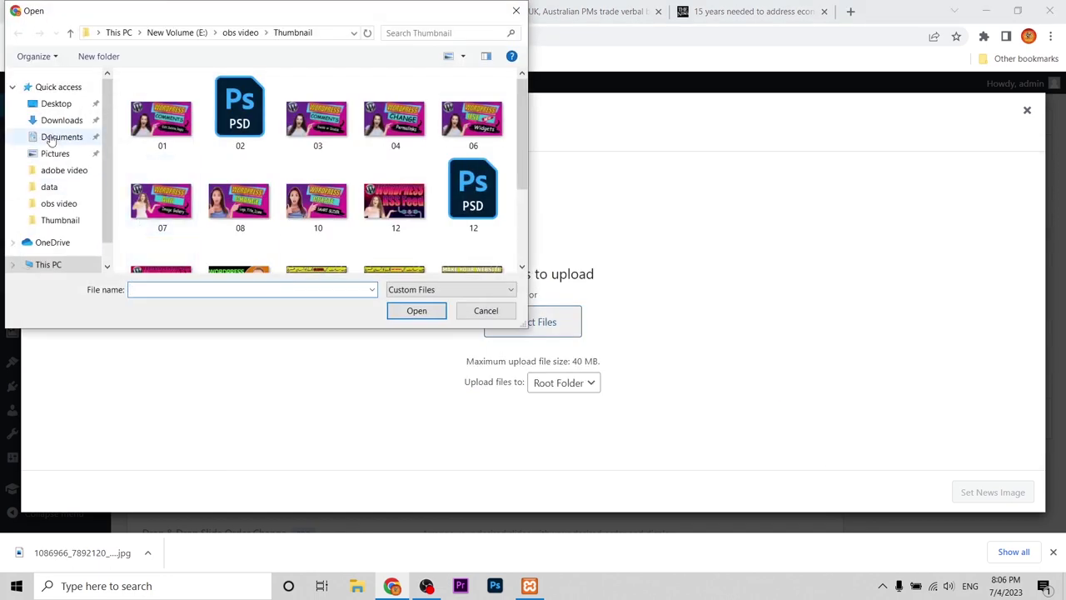
{"action": "left_click", "coordinate": [55, 103]}
{"action": "scroll", "coordinate": [345, 239], "scroll_direction": "down", "scroll_amount": 3}
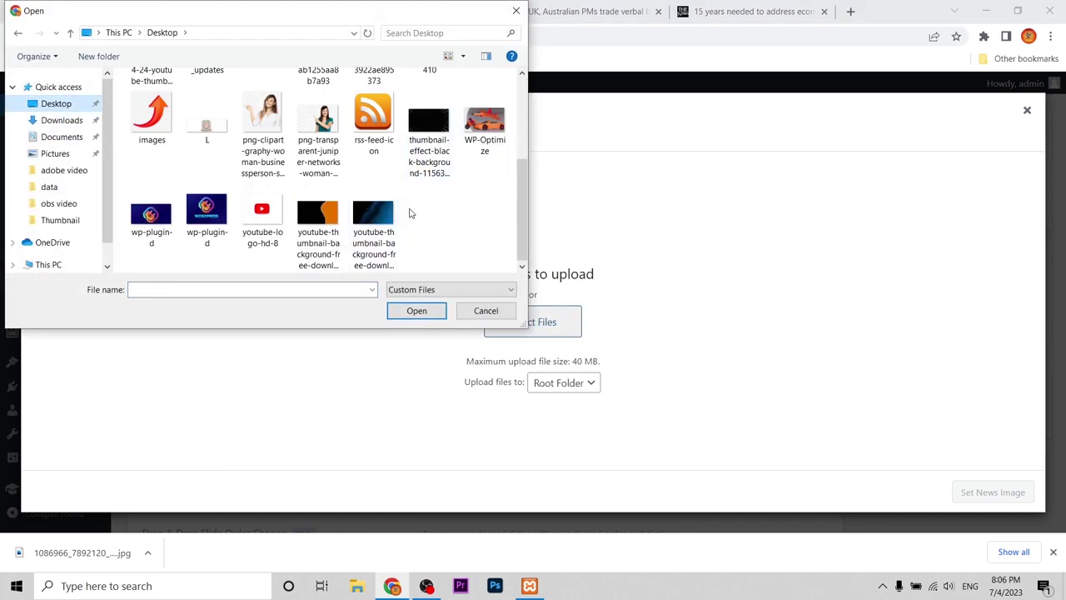
{"action": "scroll", "coordinate": [345, 220], "scroll_direction": "up", "scroll_amount": 3}
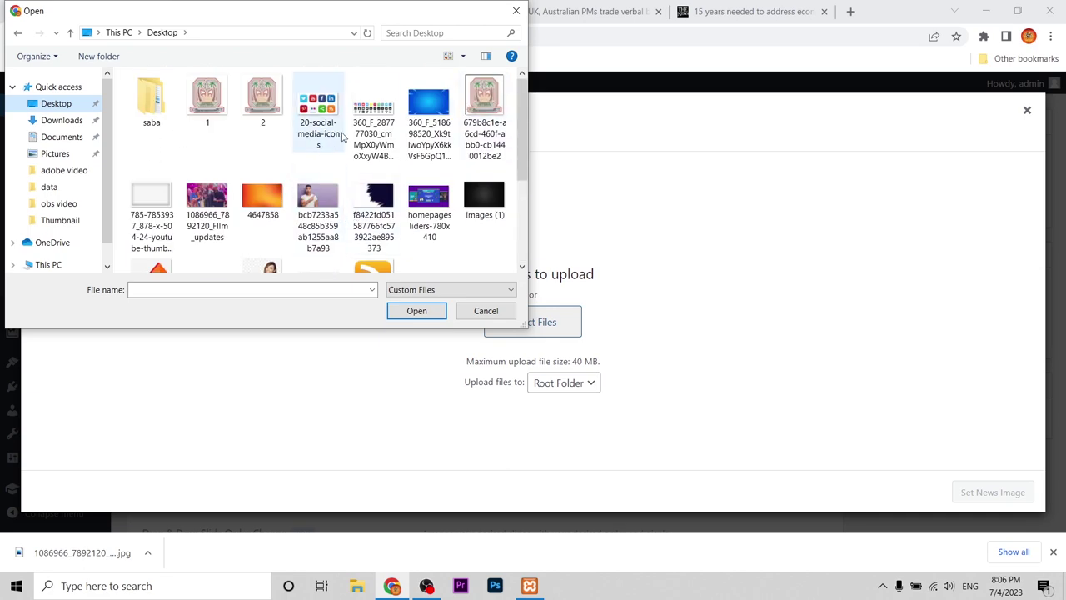
{"action": "left_click", "coordinate": [222, 216]}
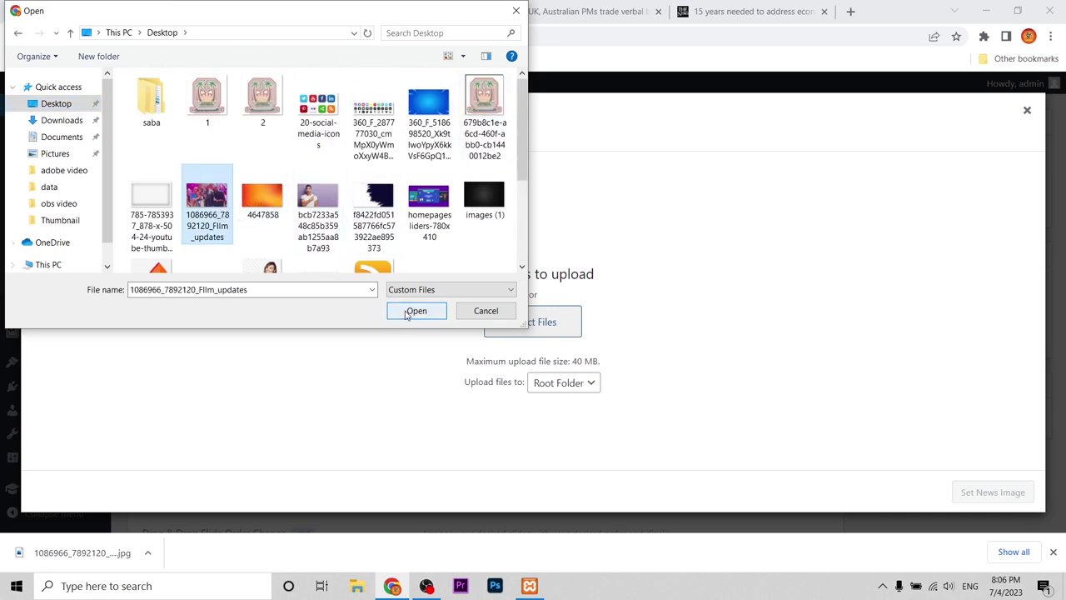
{"action": "left_click", "coordinate": [412, 310]}
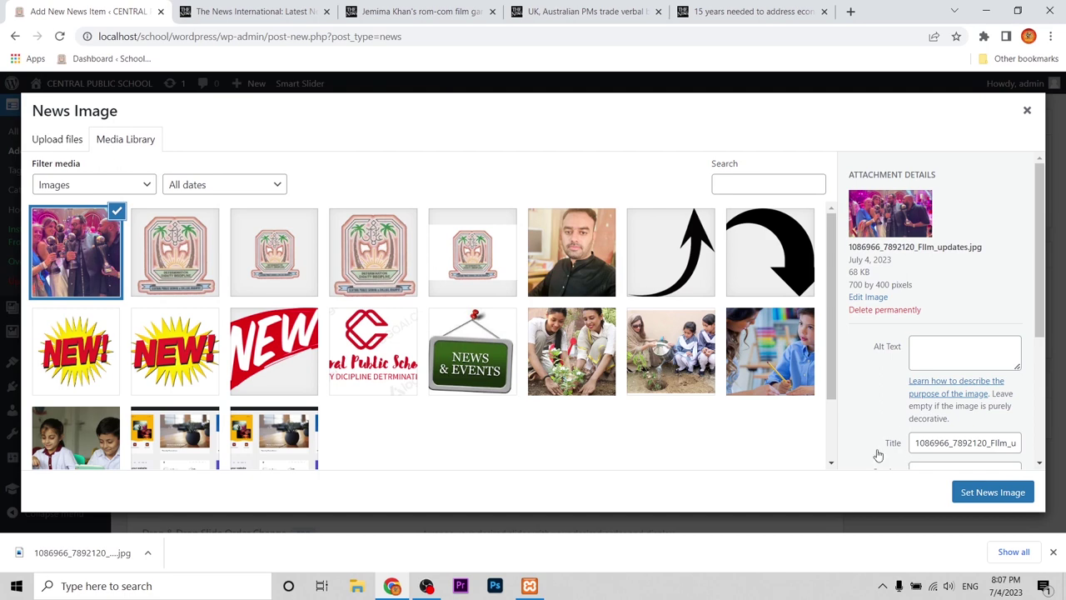
Set the uploaded award photo as the news image and publish the news item
{"action": "left_click", "coordinate": [980, 495]}
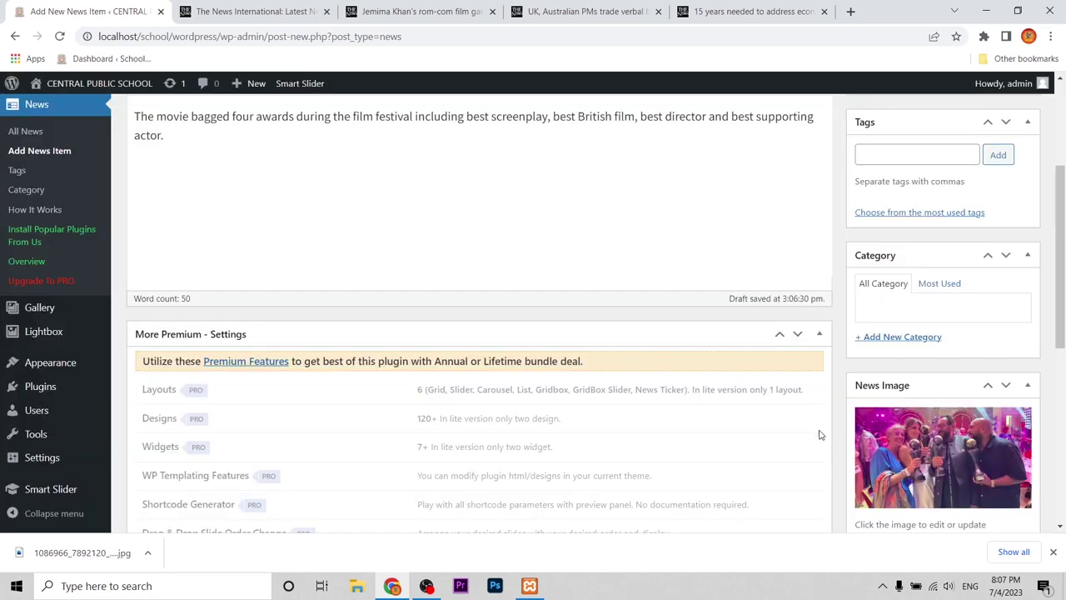
{"action": "scroll", "coordinate": [824, 399], "scroll_direction": "up", "scroll_amount": 3}
{"action": "left_click", "coordinate": [1020, 283]}
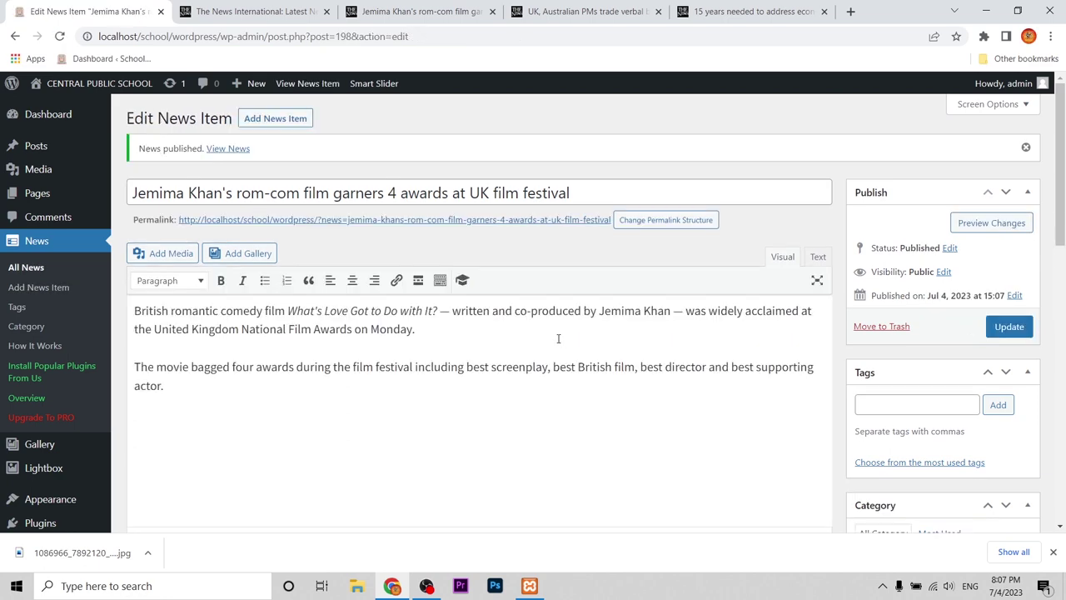
Start another news item titled "15 years needed to address economic woes: PM", copying the headline from the open article
{"action": "left_click", "coordinate": [276, 118]}
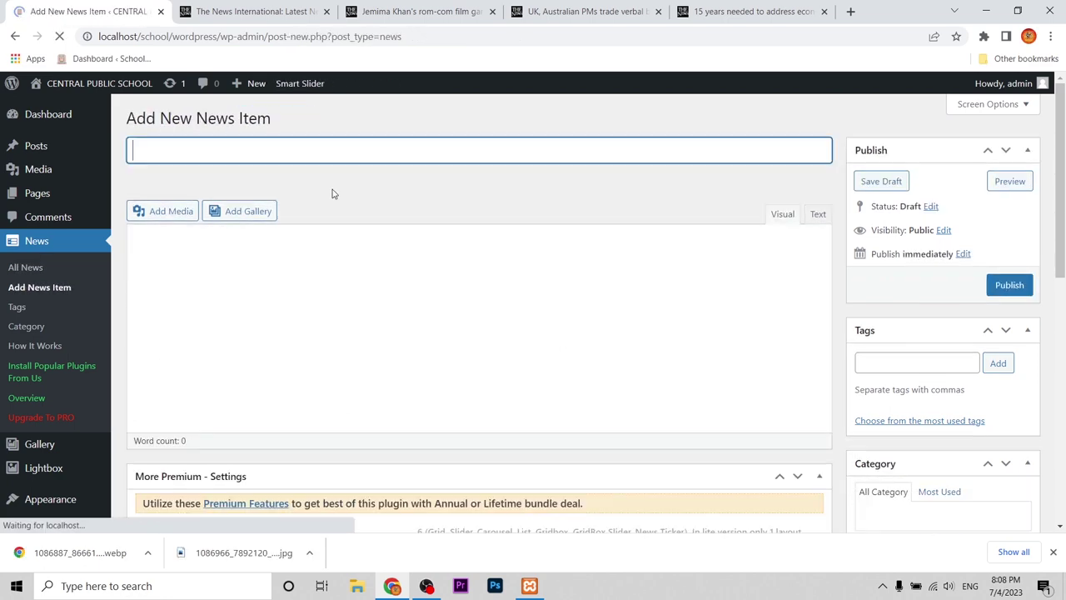
{"action": "key", "text": "ctrl+shift+Tab"}
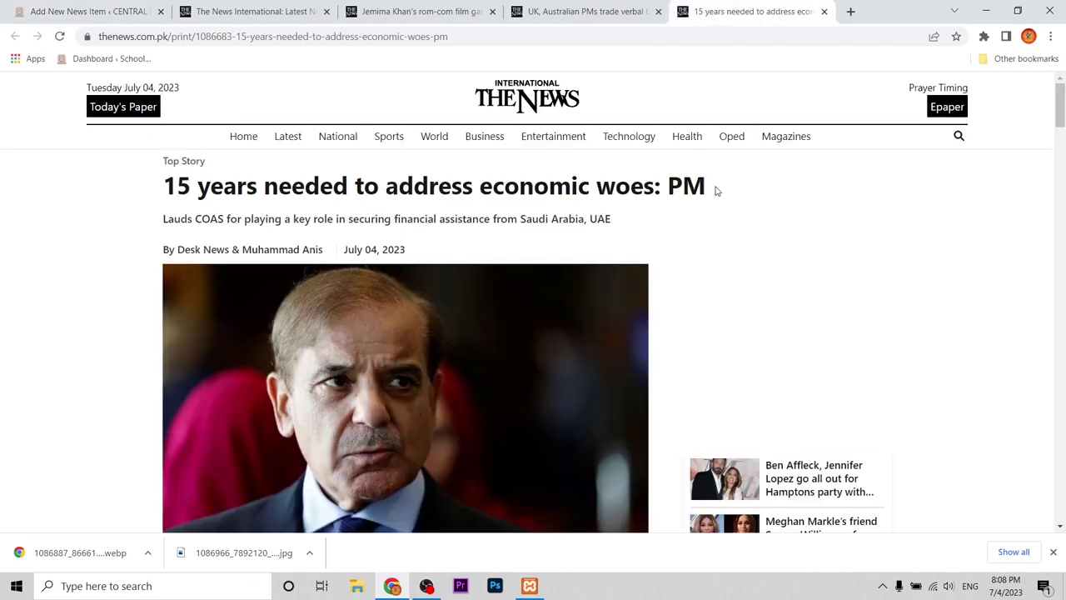
{"action": "left_click_drag", "start_coordinate": [714, 190], "coordinate": [163, 191]}
{"action": "key", "text": "ctrl+c"}
{"action": "key", "text": "ctrl+Tab"}
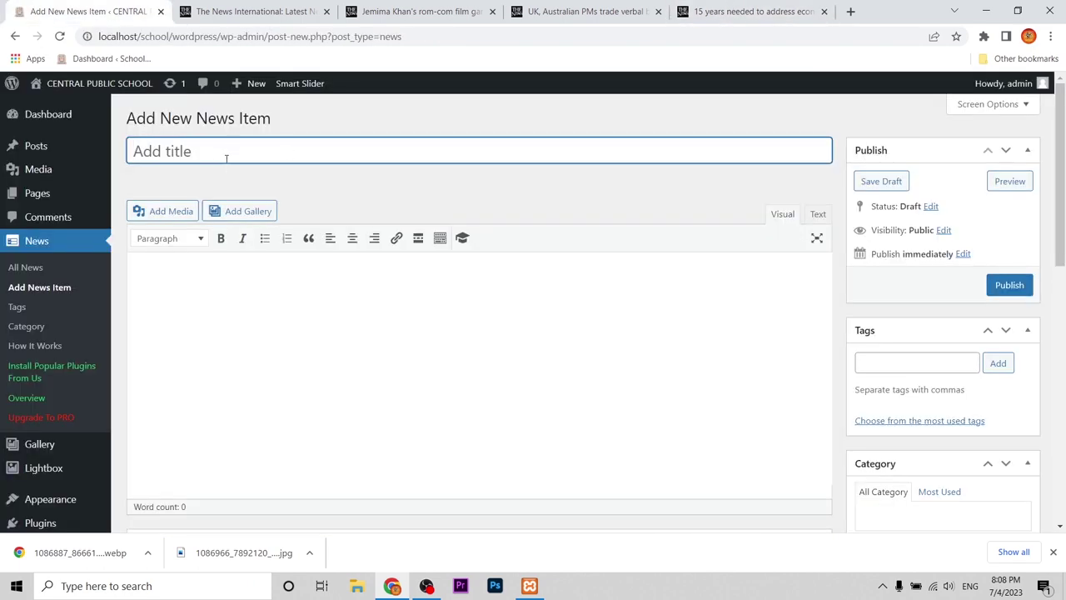
{"action": "key", "text": "ctrl+v"}
Copy the first two paragraphs of the "15 years needed to address economic woes: PM" article into the news item's body
{"action": "left_click", "coordinate": [707, 11]}
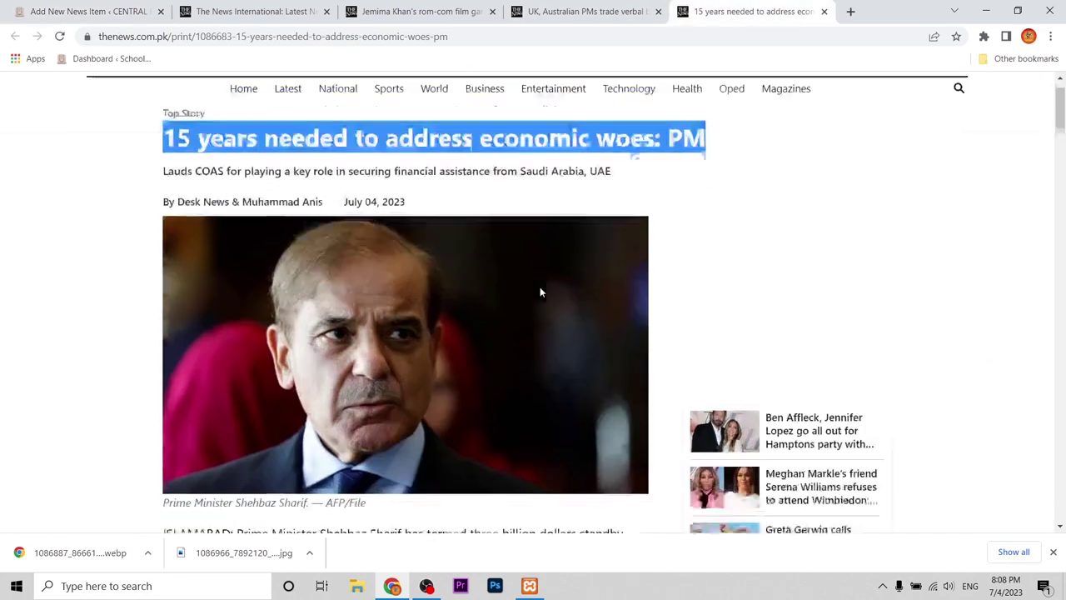
{"action": "scroll", "coordinate": [540, 286], "scroll_direction": "down", "scroll_amount": 5}
{"action": "left_click_drag", "start_coordinate": [571, 299], "coordinate": [163, 164]}
{"action": "key", "text": "ctrl+c"}
{"action": "key", "text": "ctrl+Tab"}
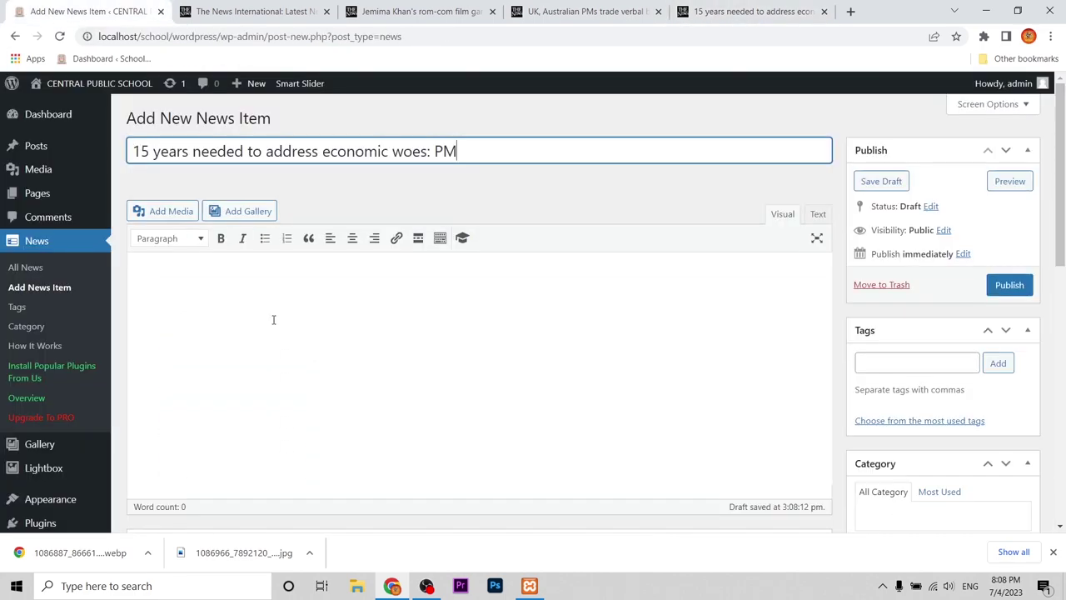
{"action": "left_click", "coordinate": [272, 318]}
{"action": "key", "text": "ctrl+v"}
{"action": "left_click", "coordinate": [694, 5]}
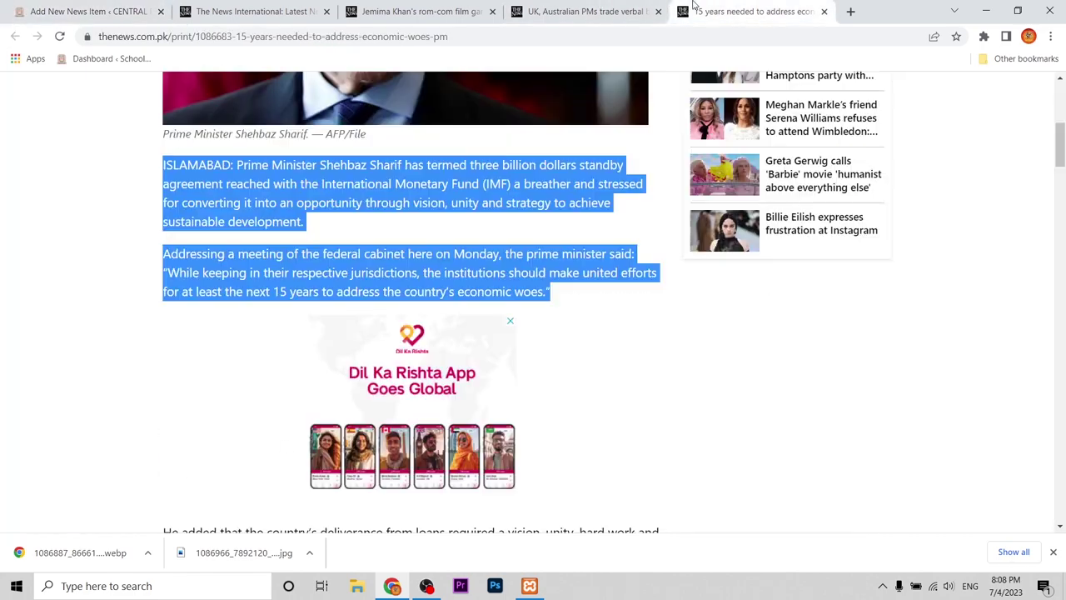
{"action": "key", "text": "ctrl+Tab"}
Set the 239 by 252 pixel school crest from the media library as the news image and publish the news item
{"action": "scroll", "coordinate": [978, 519], "scroll_direction": "down", "scroll_amount": 4}
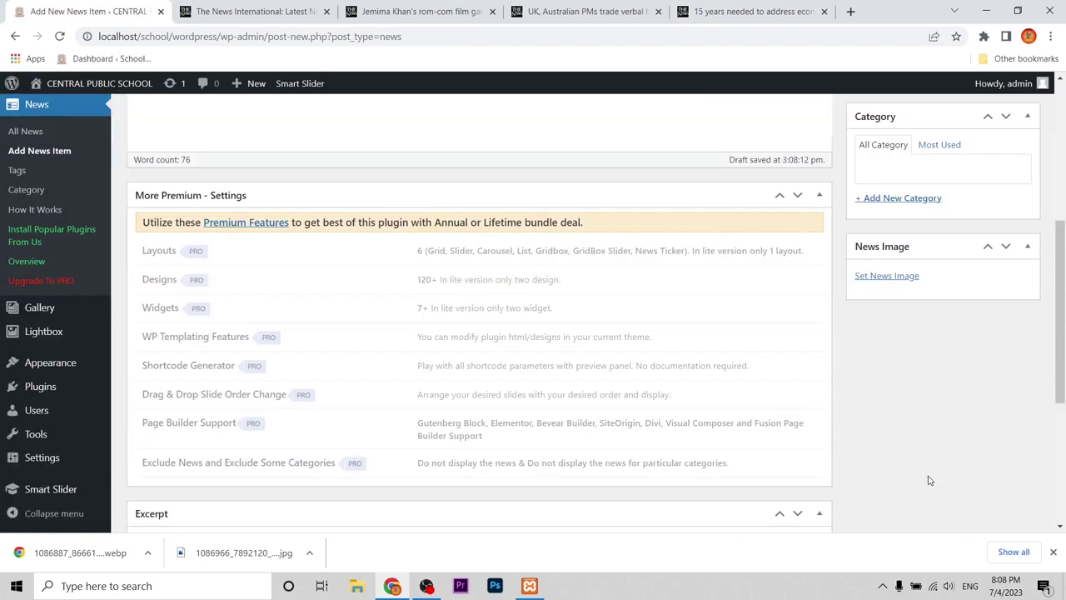
{"action": "left_click", "coordinate": [869, 278]}
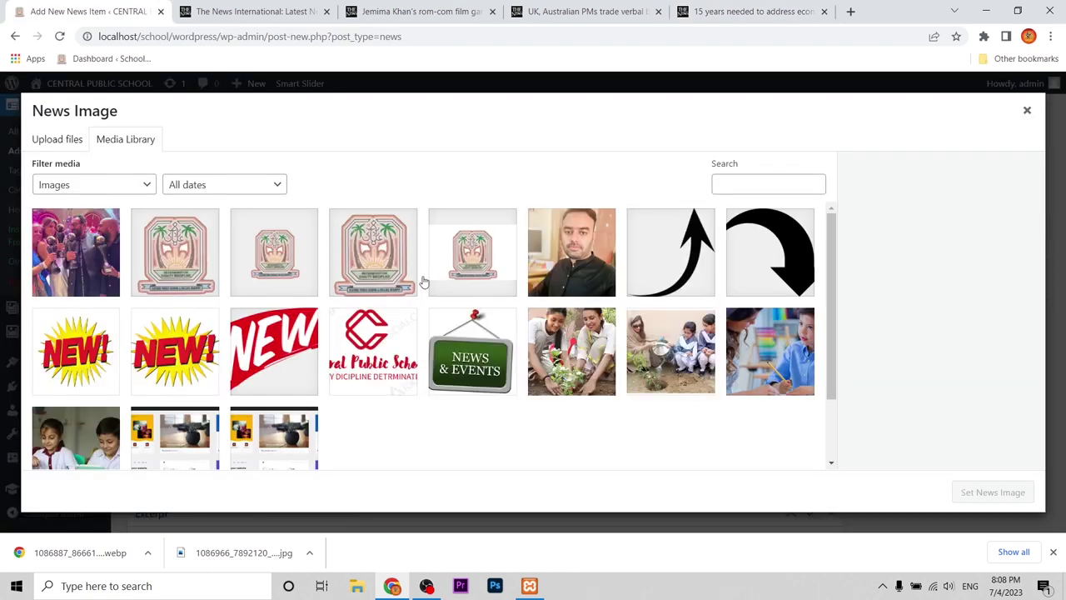
{"action": "left_click", "coordinate": [396, 276]}
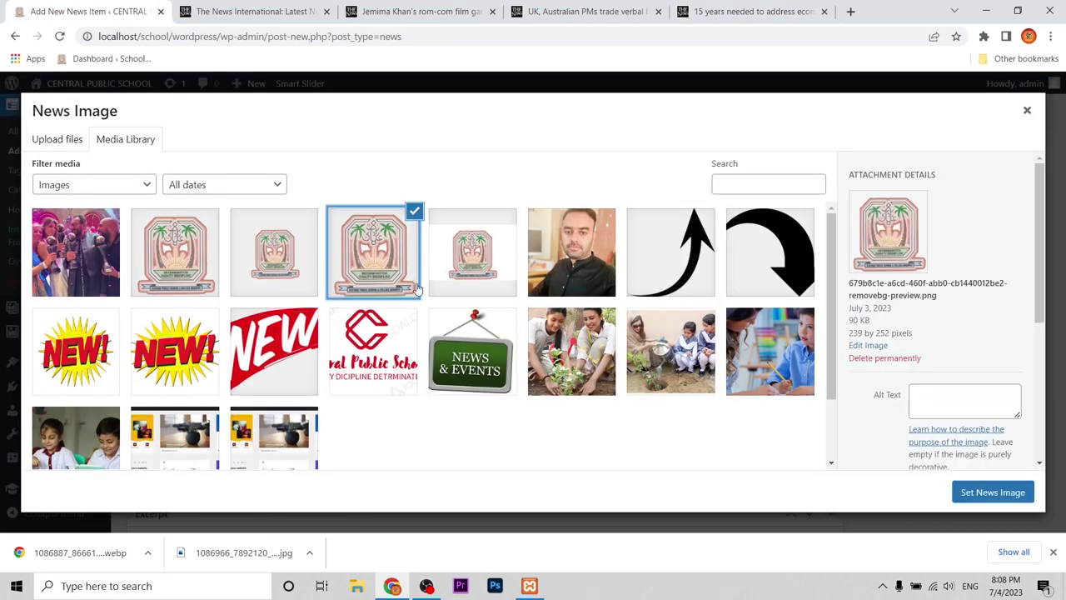
{"action": "left_click", "coordinate": [981, 498]}
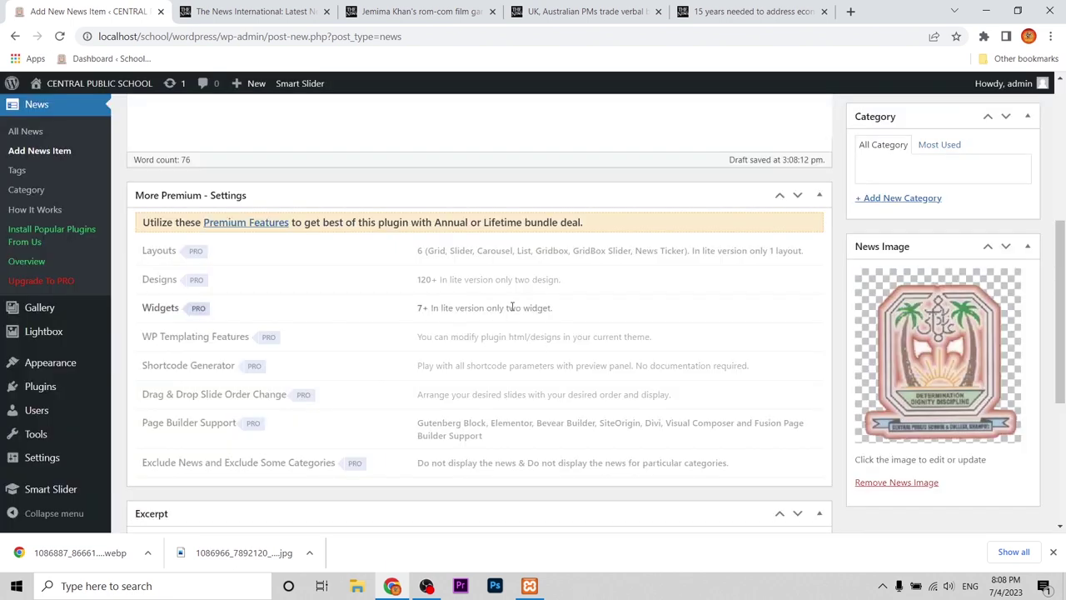
{"action": "scroll", "coordinate": [499, 307], "scroll_direction": "up", "scroll_amount": 10}
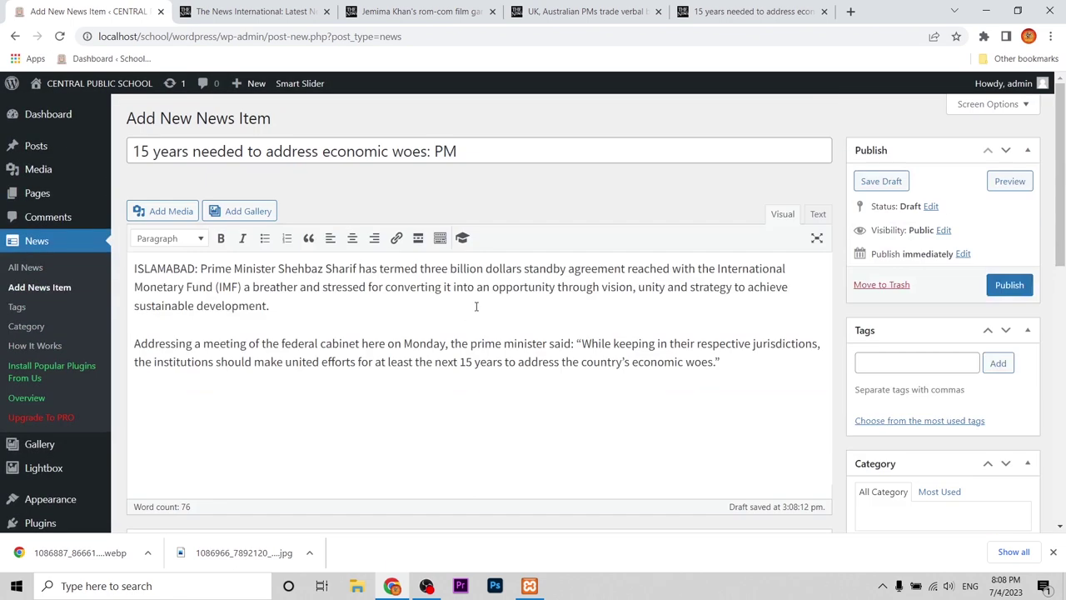
{"action": "left_click", "coordinate": [1007, 285]}
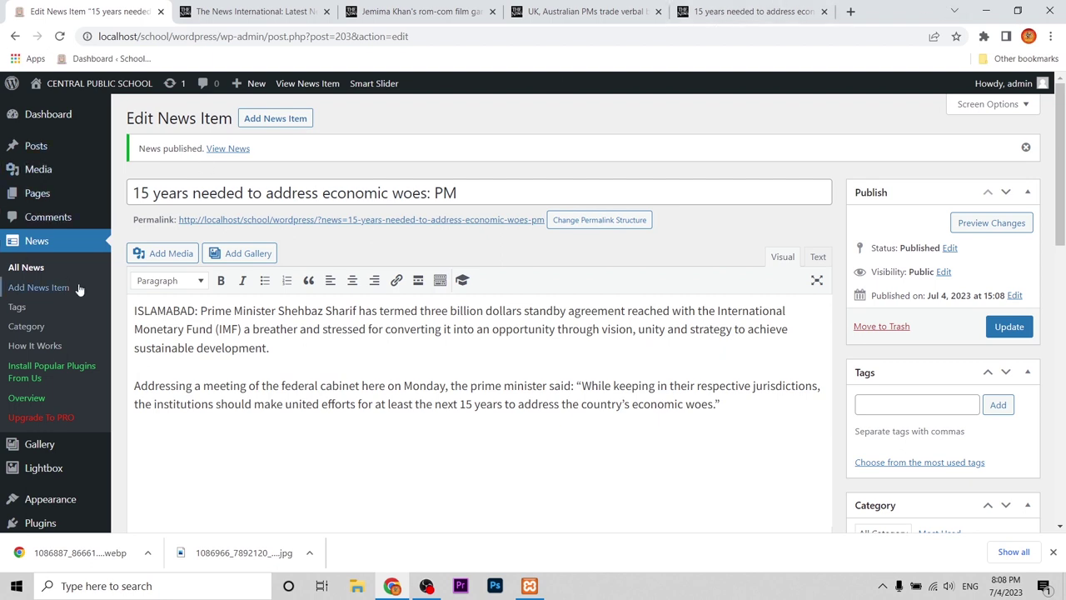
List all news items, dismiss the downloads bar and close the four news website tabs
{"action": "left_click", "coordinate": [42, 269]}
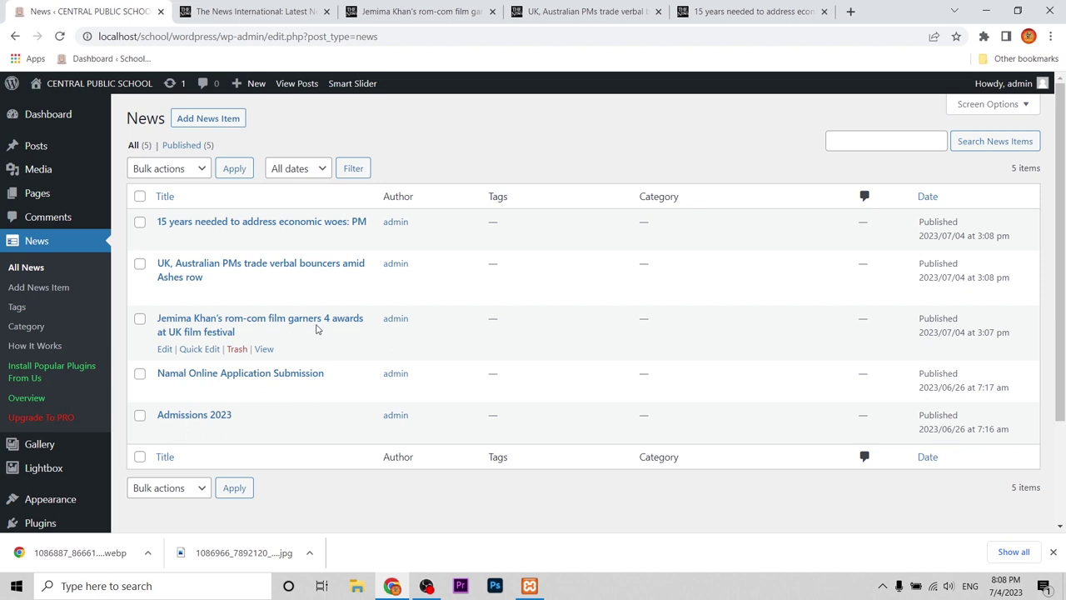
{"action": "left_click", "coordinate": [1053, 552]}
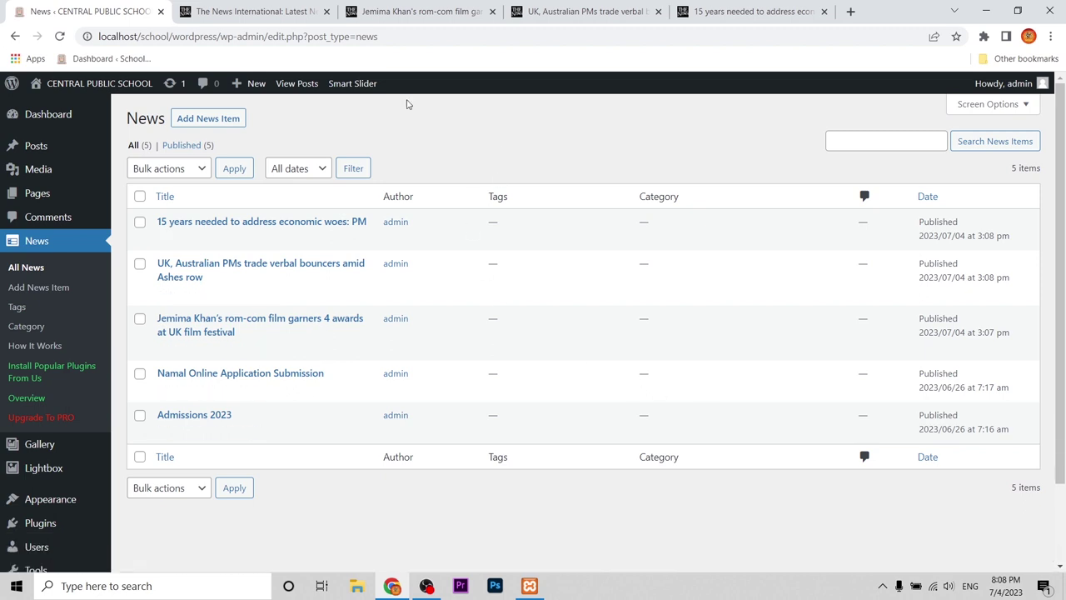
{"action": "left_click", "coordinate": [328, 12]}
{"action": "left_click", "coordinate": [328, 12]}
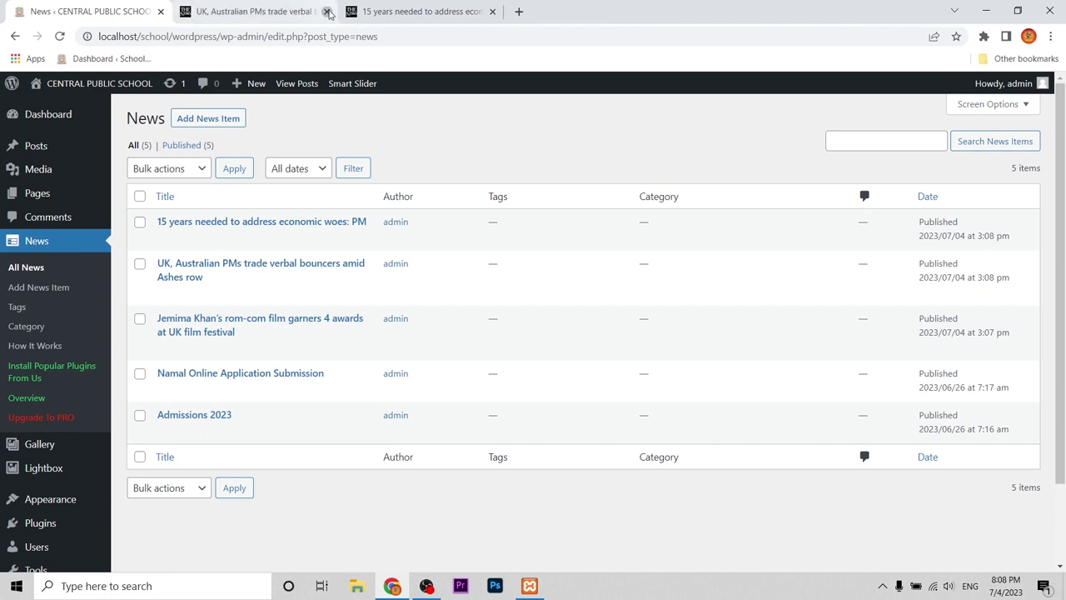
{"action": "left_click", "coordinate": [328, 12]}
{"action": "left_click", "coordinate": [328, 11]}
Open the school website's home page in a new tab and examine its main content and sidebar
{"action": "left_click", "coordinate": [186, 12]}
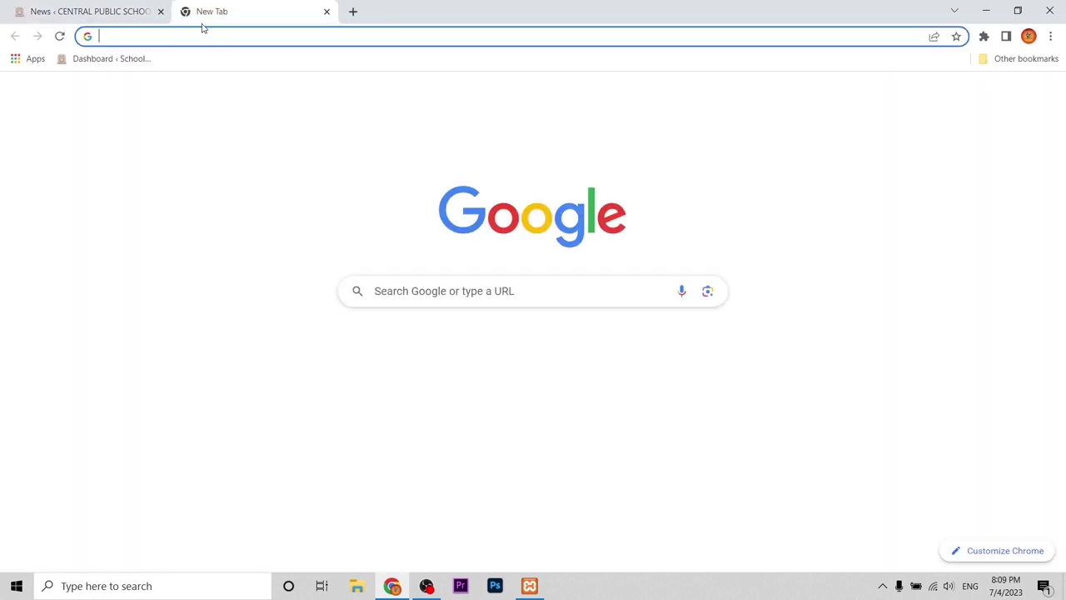
{"action": "left_click", "coordinate": [112, 59]}
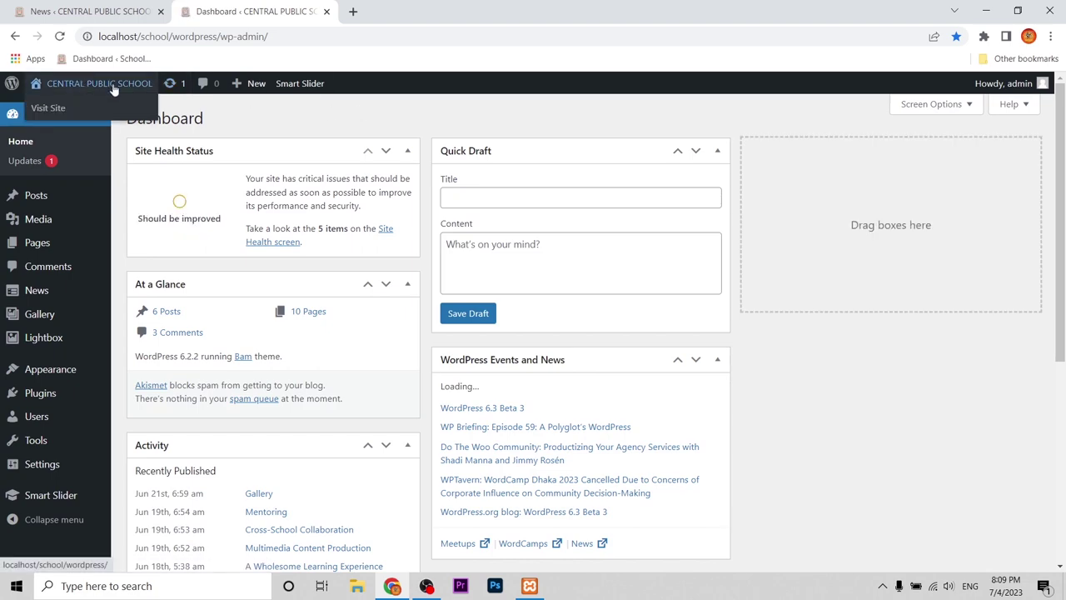
{"action": "left_click", "coordinate": [47, 107]}
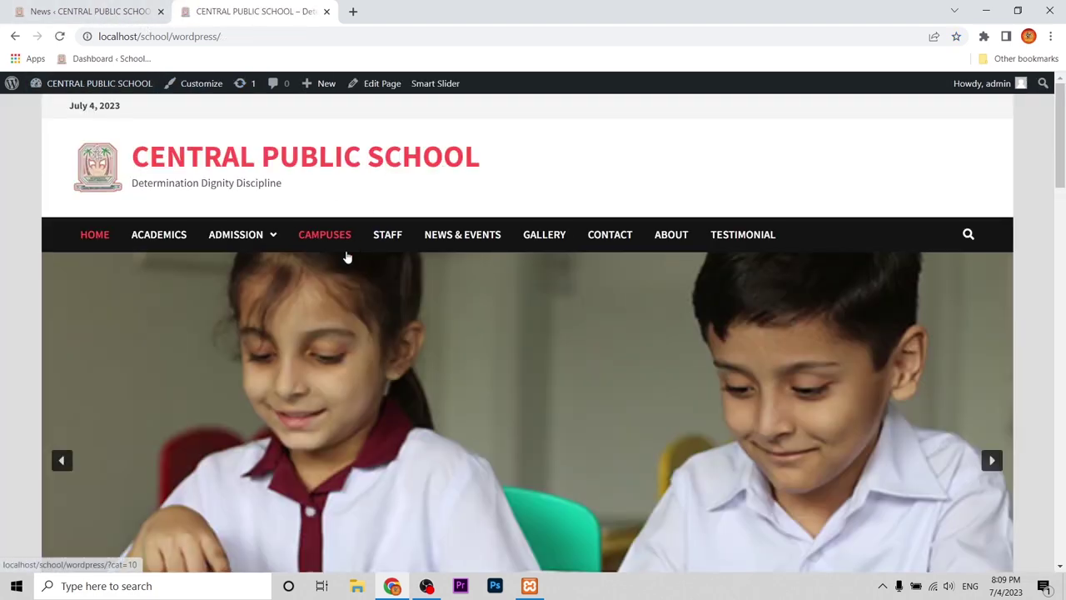
{"action": "scroll", "coordinate": [435, 278], "scroll_direction": "down", "scroll_amount": 6}
{"action": "scroll", "coordinate": [442, 282], "scroll_direction": "down", "scroll_amount": 7}
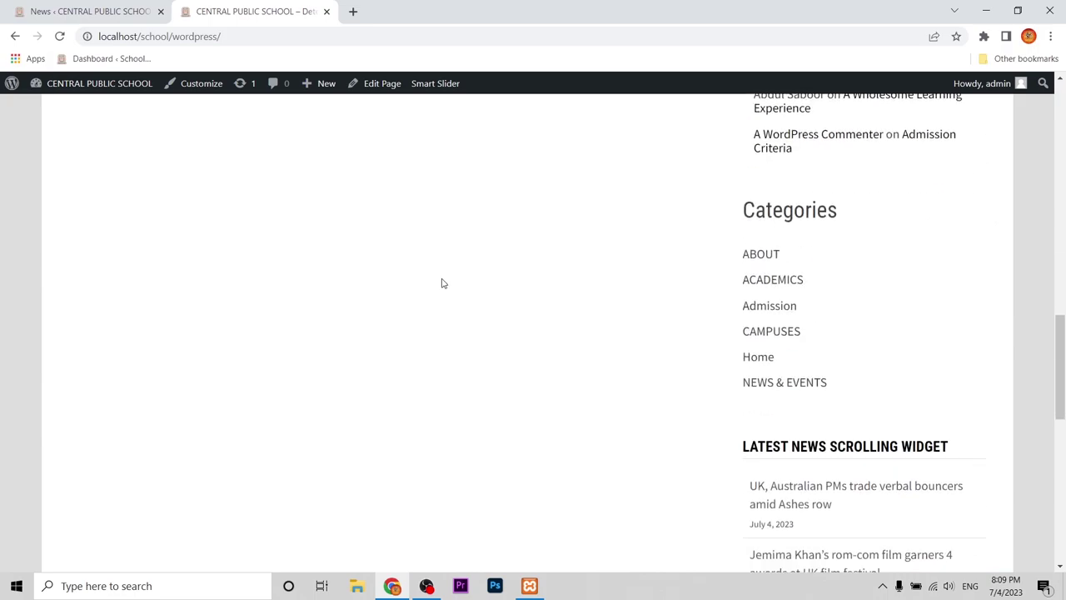
{"action": "scroll", "coordinate": [444, 282], "scroll_direction": "up", "scroll_amount": 2}
{"action": "scroll", "coordinate": [444, 282], "scroll_direction": "up", "scroll_amount": 5}
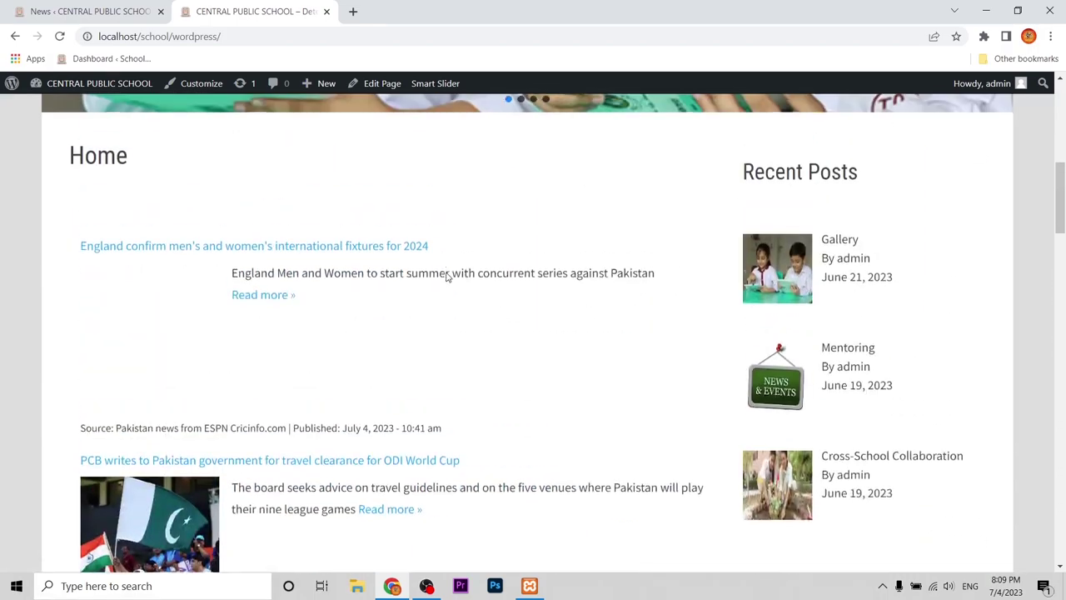
{"action": "scroll", "coordinate": [502, 286], "scroll_direction": "down", "scroll_amount": 5}
{"action": "scroll", "coordinate": [565, 283], "scroll_direction": "up", "scroll_amount": 8}
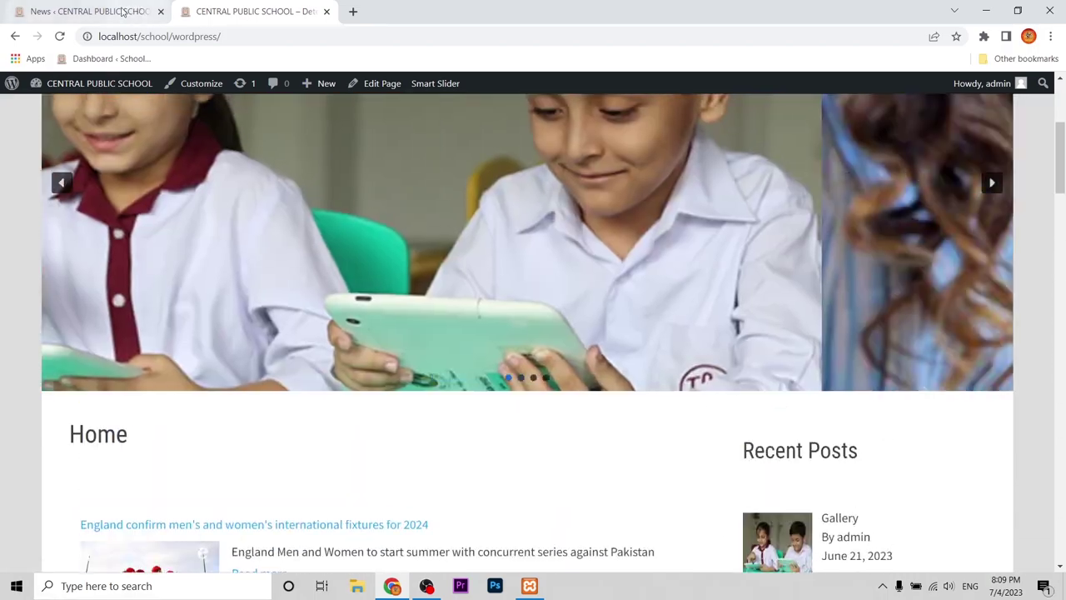
Return to the site administration, open the Widgets settings and review the blocks in the Sidebar area down to its end
{"action": "left_click", "coordinate": [87, 11]}
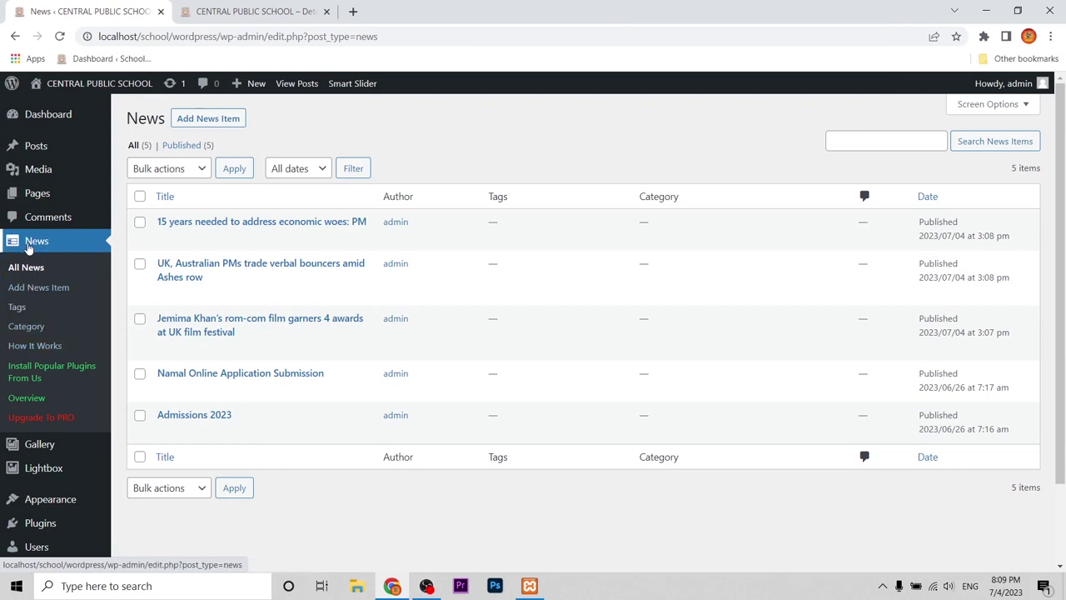
{"action": "mouse_move", "coordinate": [43, 499]}
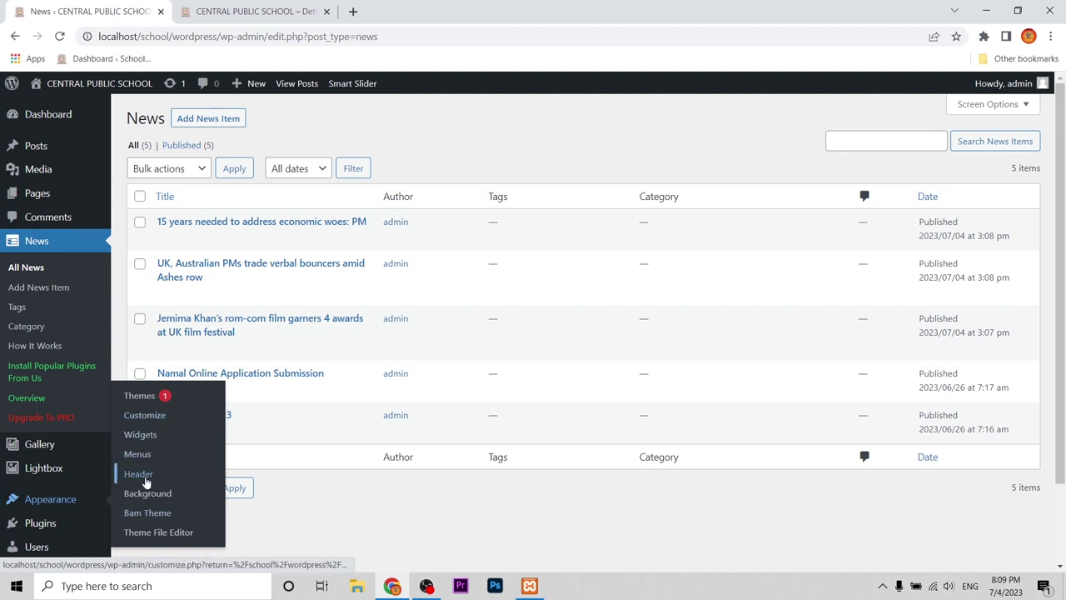
{"action": "left_click", "coordinate": [139, 438]}
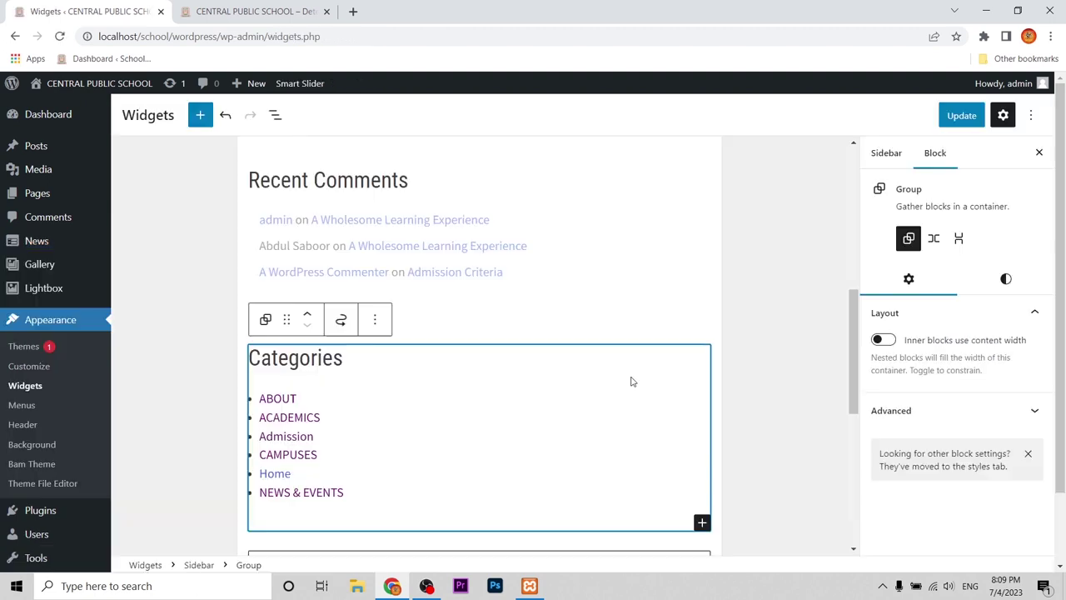
{"action": "scroll", "coordinate": [772, 319], "scroll_direction": "down", "scroll_amount": 2}
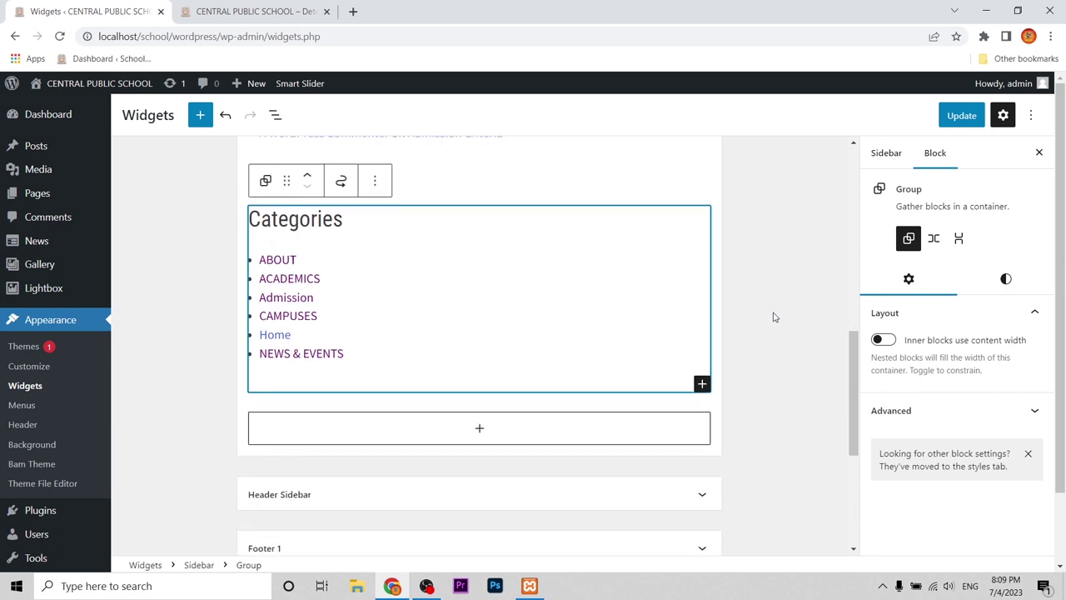
{"action": "scroll", "coordinate": [735, 302], "scroll_direction": "up", "scroll_amount": 5}
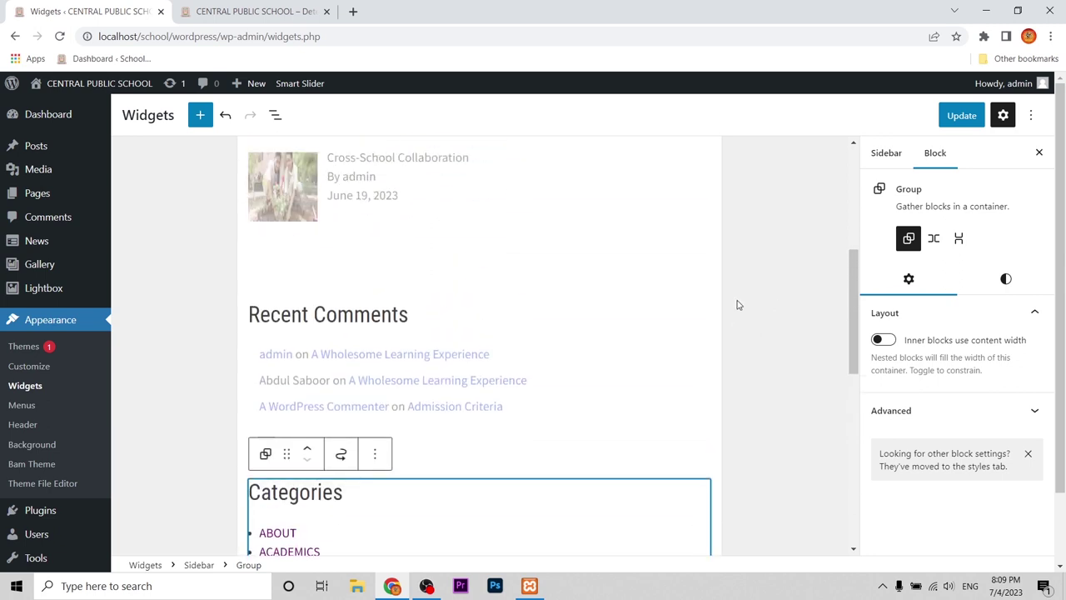
{"action": "scroll", "coordinate": [512, 344], "scroll_direction": "down", "scroll_amount": 3}
{"action": "scroll", "coordinate": [500, 383], "scroll_direction": "down", "scroll_amount": 2}
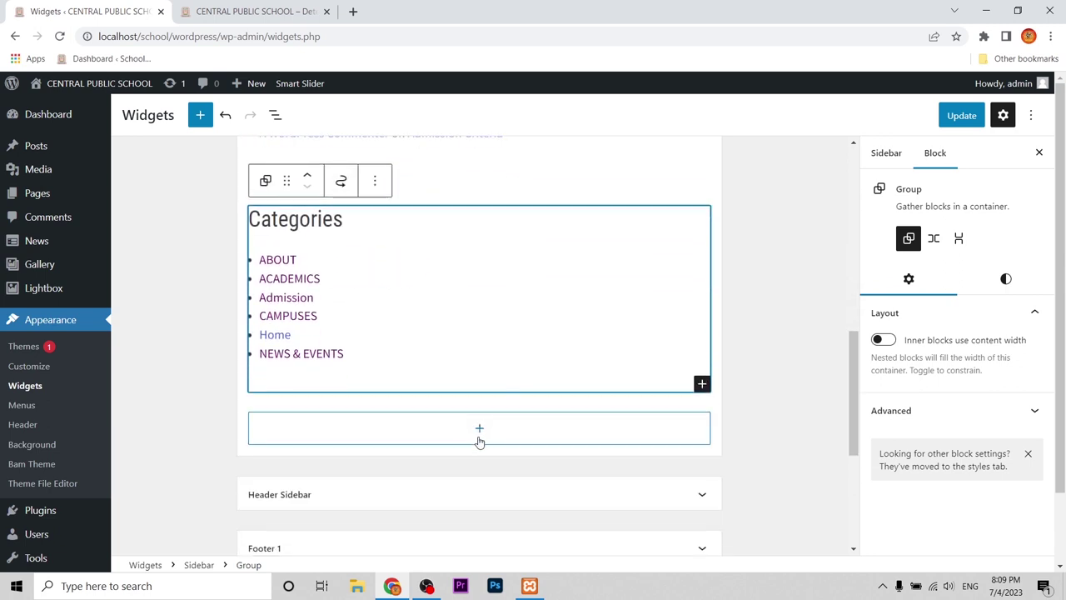
{"action": "scroll", "coordinate": [488, 428], "scroll_direction": "up", "scroll_amount": 5}
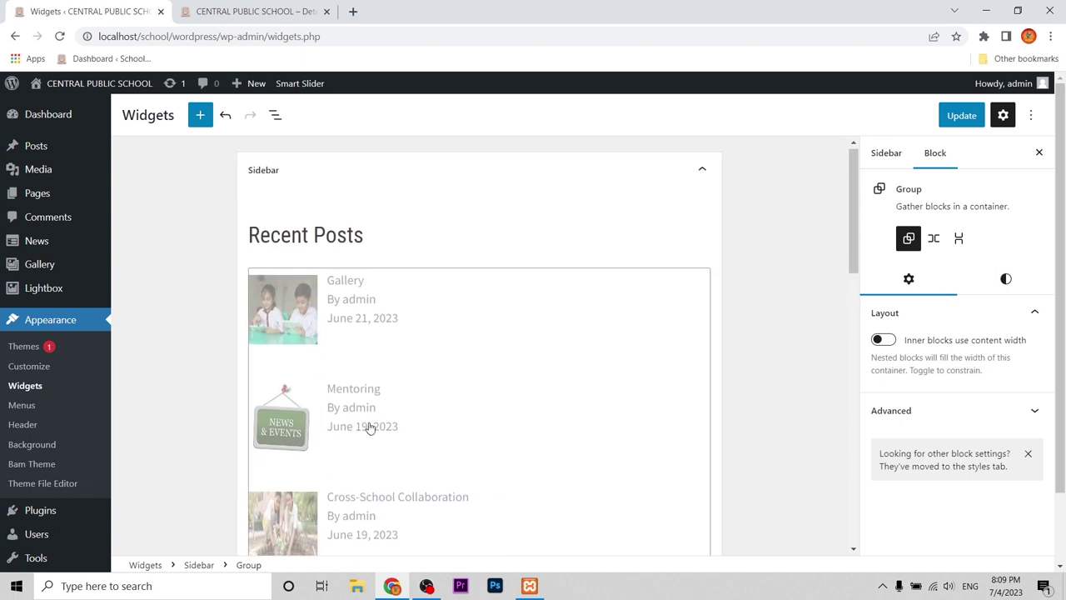
{"action": "scroll", "coordinate": [369, 428], "scroll_direction": "down", "scroll_amount": 6}
{"action": "scroll", "coordinate": [458, 392], "scroll_direction": "down", "scroll_amount": 1}
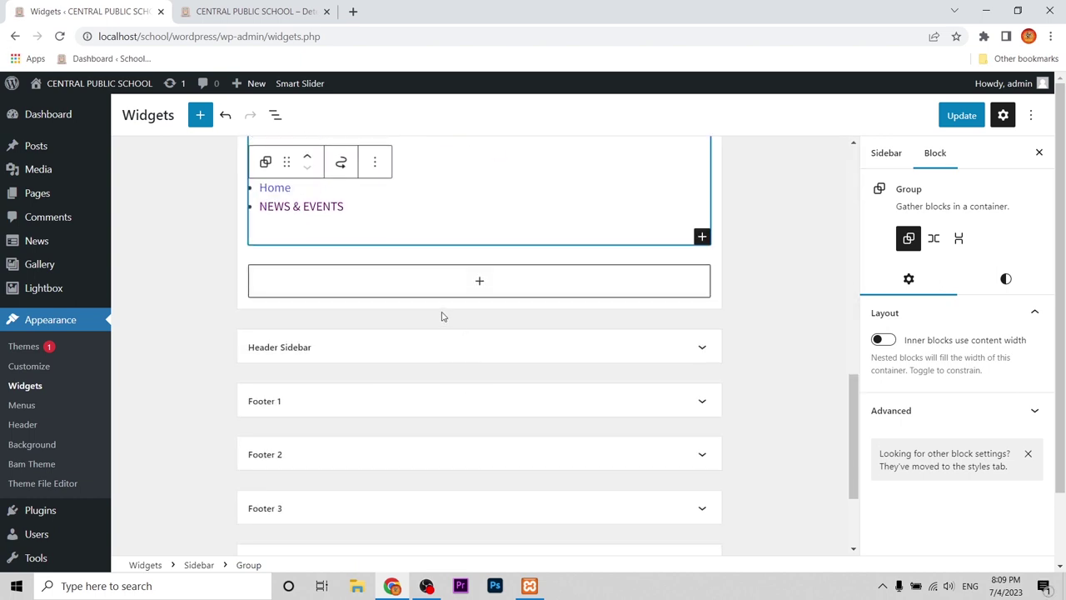
Browse all available blocks and add the Latest News Scrolling Widget below Categories in the Sidebar area
{"action": "left_click", "coordinate": [479, 280]}
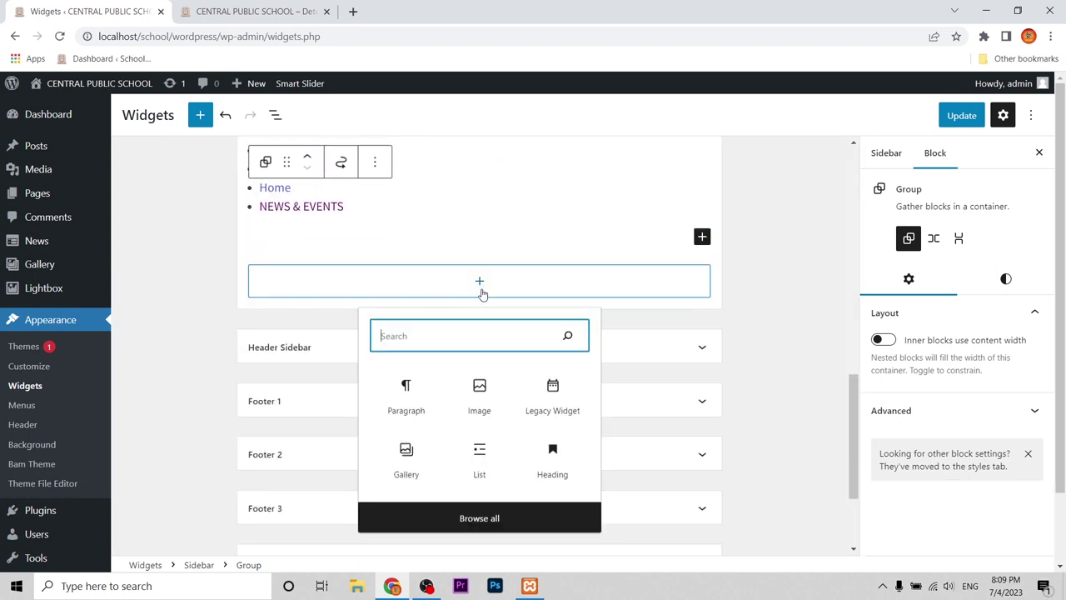
{"action": "left_click", "coordinate": [479, 518]}
{"action": "scroll", "coordinate": [261, 423], "scroll_direction": "down", "scroll_amount": 3}
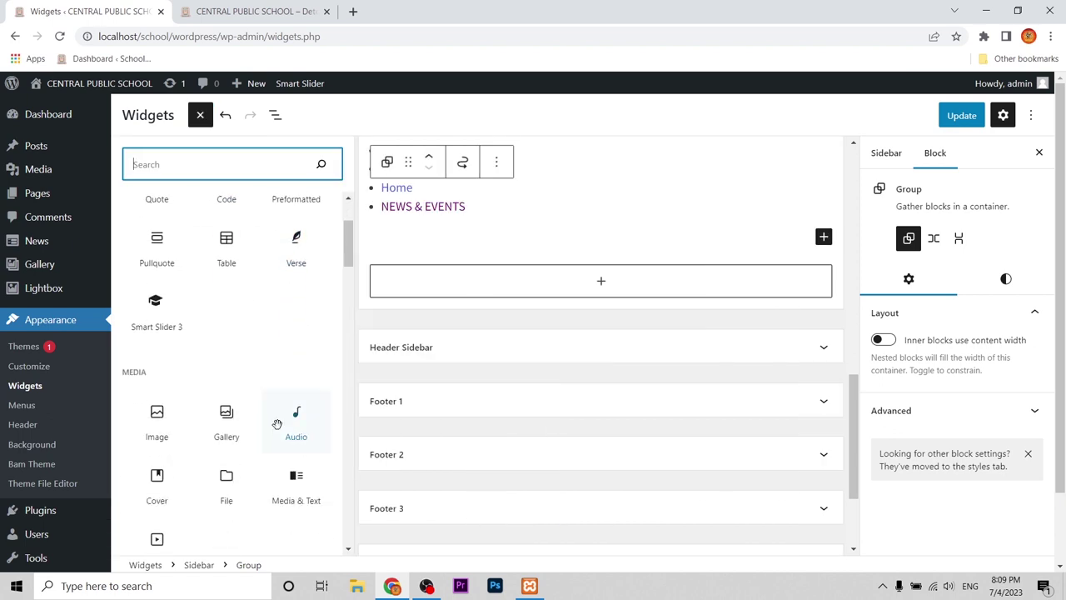
{"action": "scroll", "coordinate": [250, 416], "scroll_direction": "down", "scroll_amount": 6}
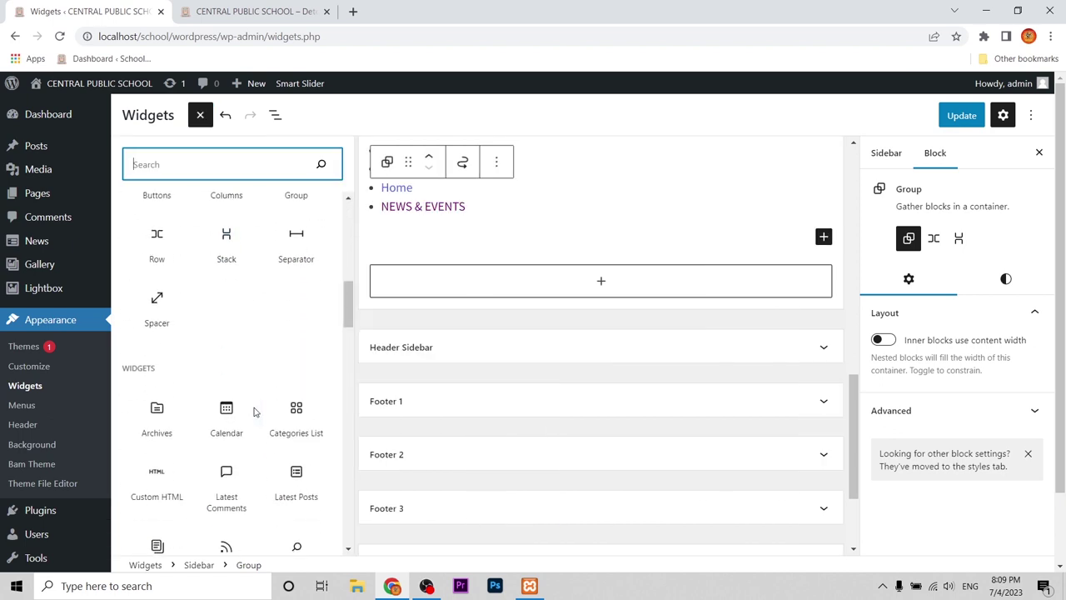
{"action": "scroll", "coordinate": [254, 412], "scroll_direction": "down", "scroll_amount": 5}
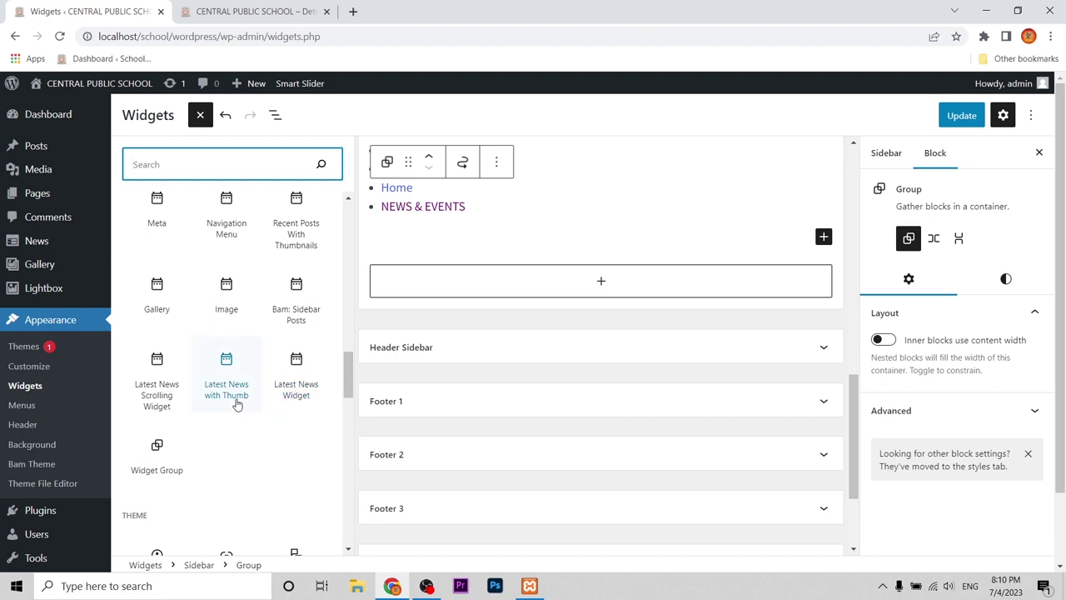
{"action": "left_click", "coordinate": [154, 398]}
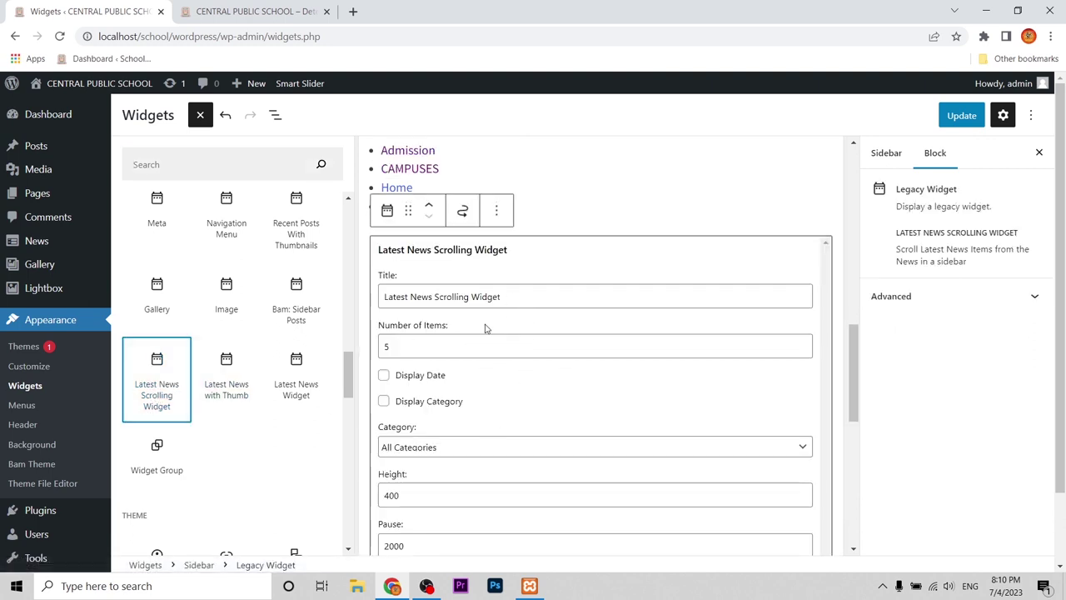
Shorten the scrolling news widget's title to "Latest News"
{"action": "left_click", "coordinate": [523, 297]}
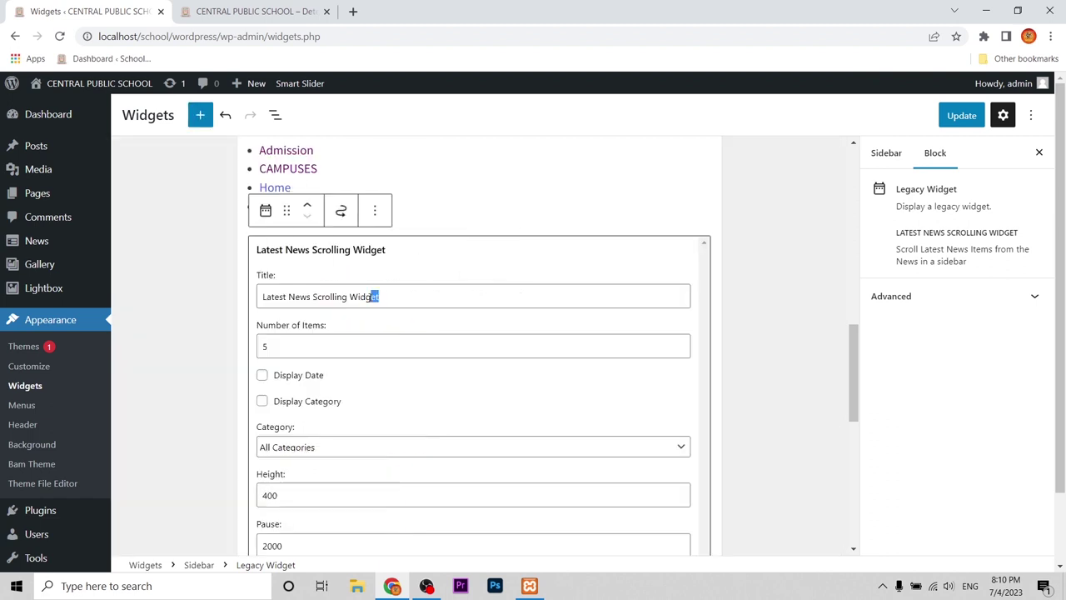
{"action": "left_click_drag", "start_coordinate": [375, 297], "coordinate": [234, 313]}
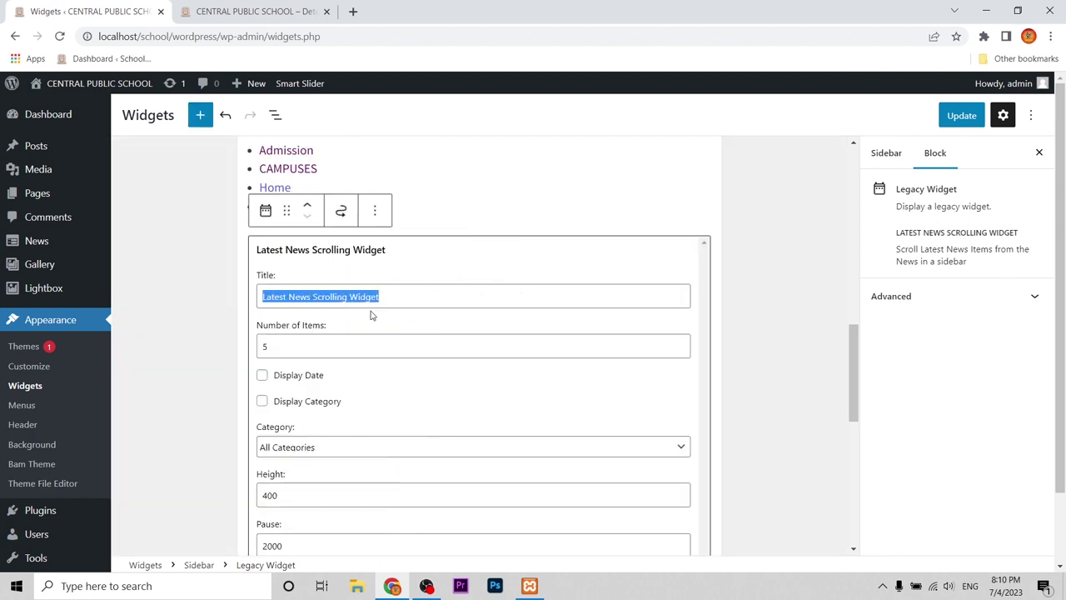
{"action": "left_click_drag", "start_coordinate": [385, 297], "coordinate": [310, 298]}
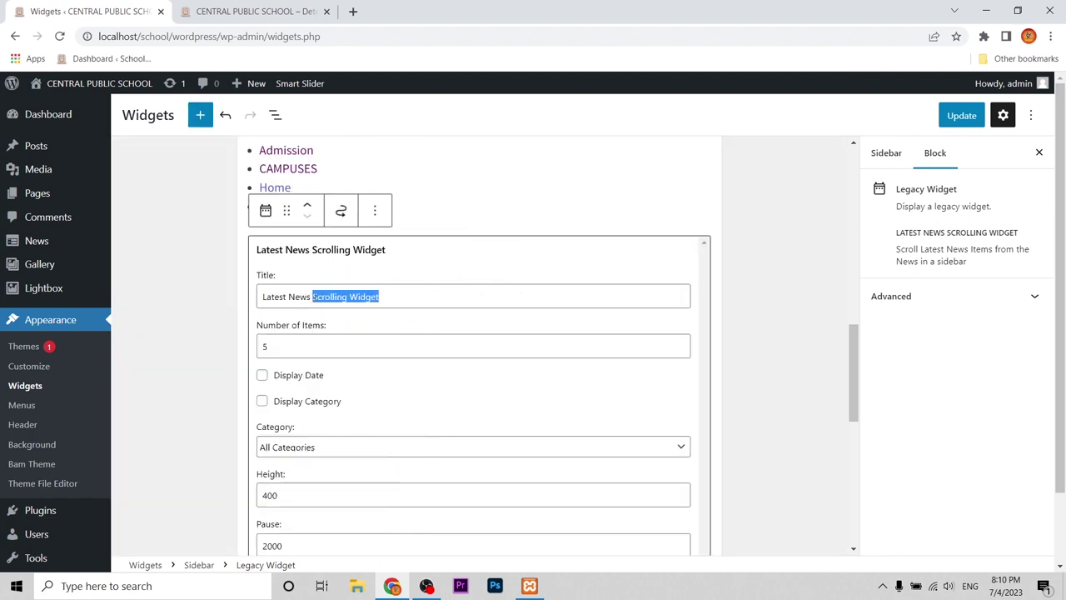
{"action": "key", "text": "BackSpace"}
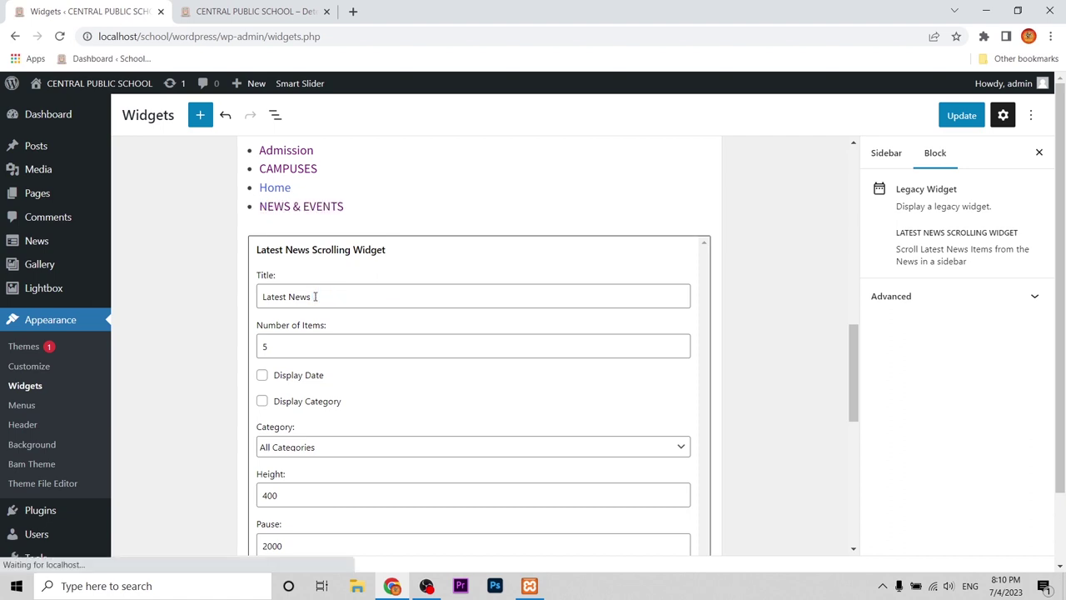
Enable the date display in the Latest News scrolling widget and set its pause to 1000
{"action": "scroll", "coordinate": [339, 379], "scroll_direction": "down", "scroll_amount": 1}
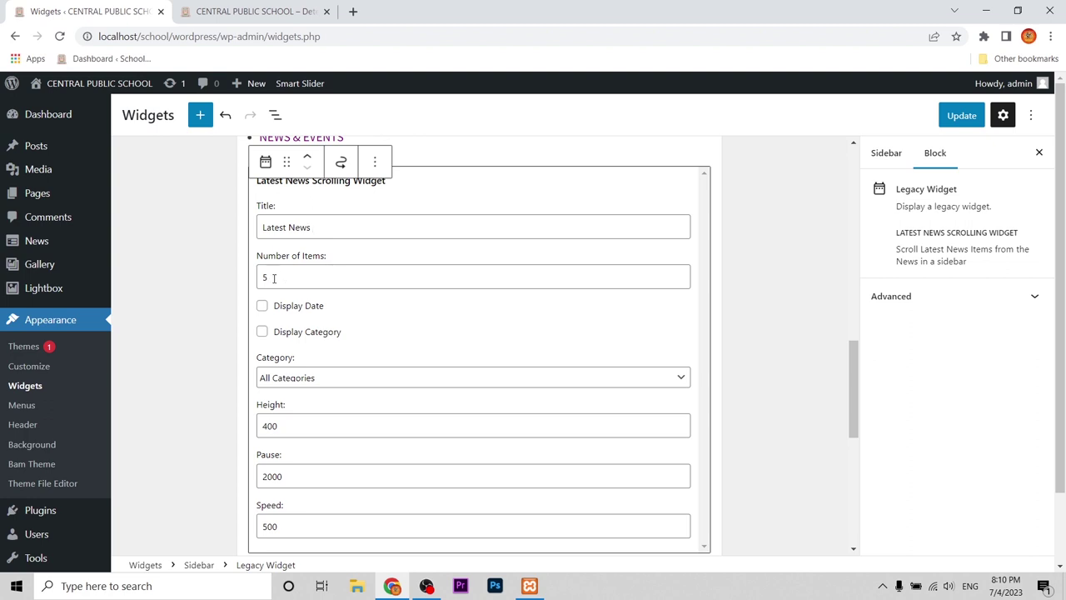
{"action": "left_click", "coordinate": [261, 306]}
{"action": "scroll", "coordinate": [324, 359], "scroll_direction": "down", "scroll_amount": 1}
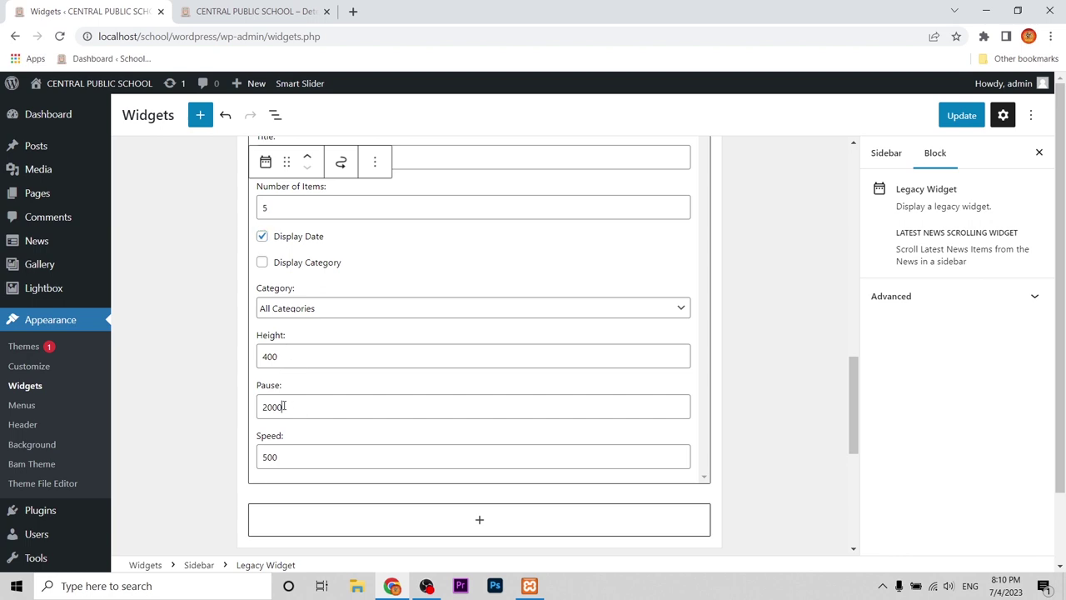
{"action": "left_click_drag", "start_coordinate": [283, 407], "coordinate": [254, 413]}
{"action": "type", "text": "1"}
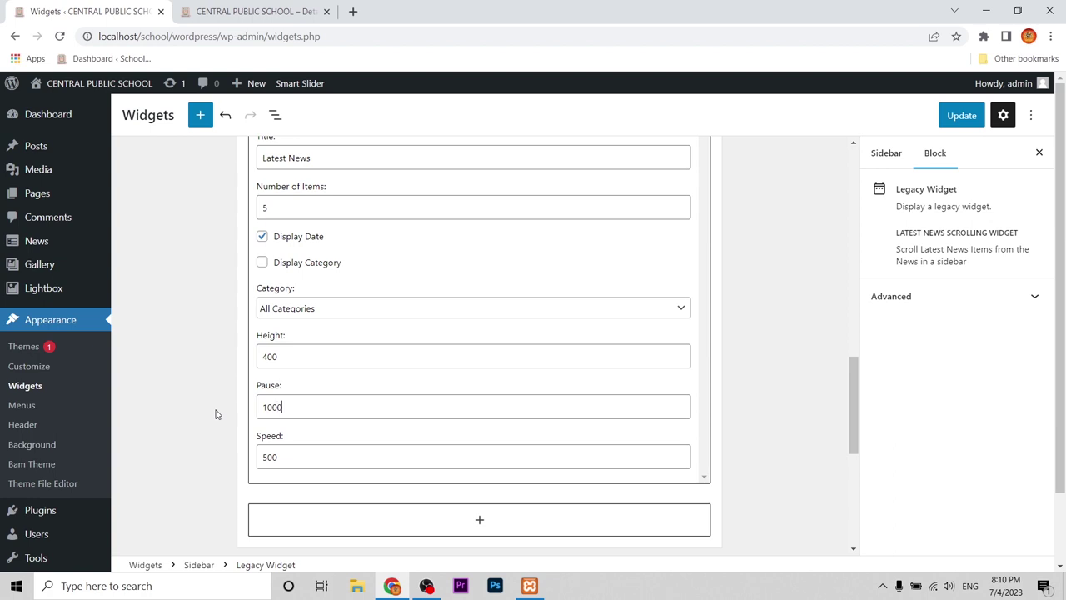
Review the Latest News widget's settings from title to speed and save the widget changes
{"action": "scroll", "coordinate": [278, 475], "scroll_direction": "down", "scroll_amount": 2}
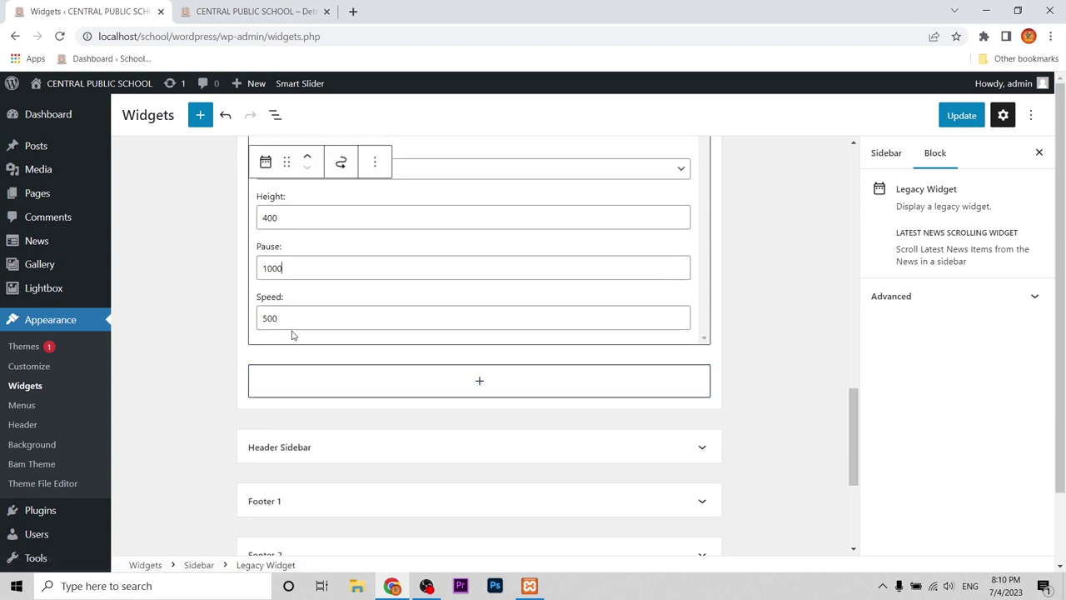
{"action": "scroll", "coordinate": [290, 334], "scroll_direction": "up", "scroll_amount": 2}
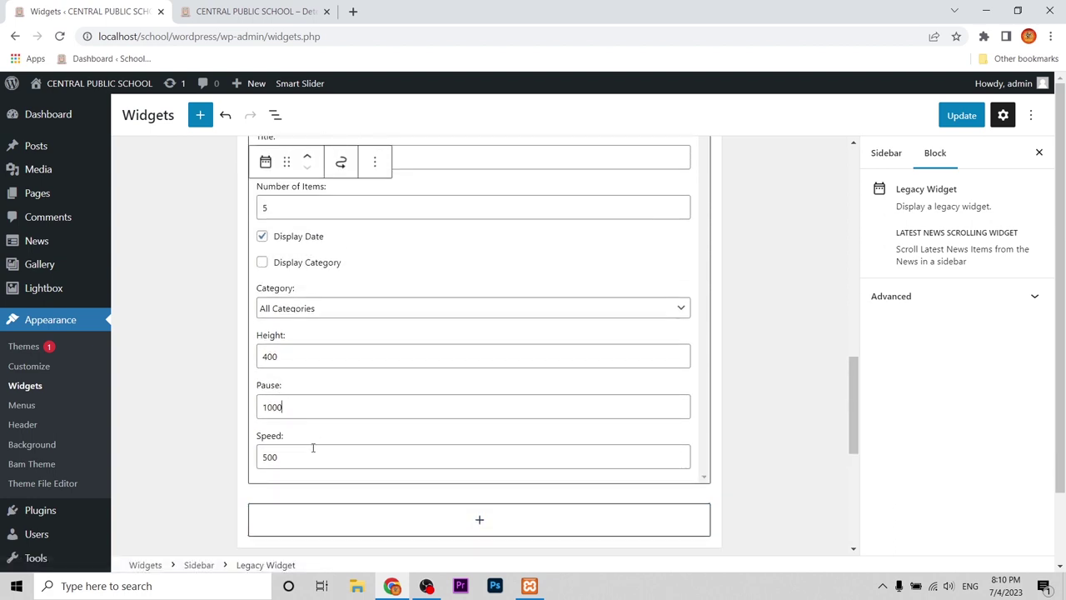
{"action": "scroll", "coordinate": [314, 448], "scroll_direction": "up", "scroll_amount": 3}
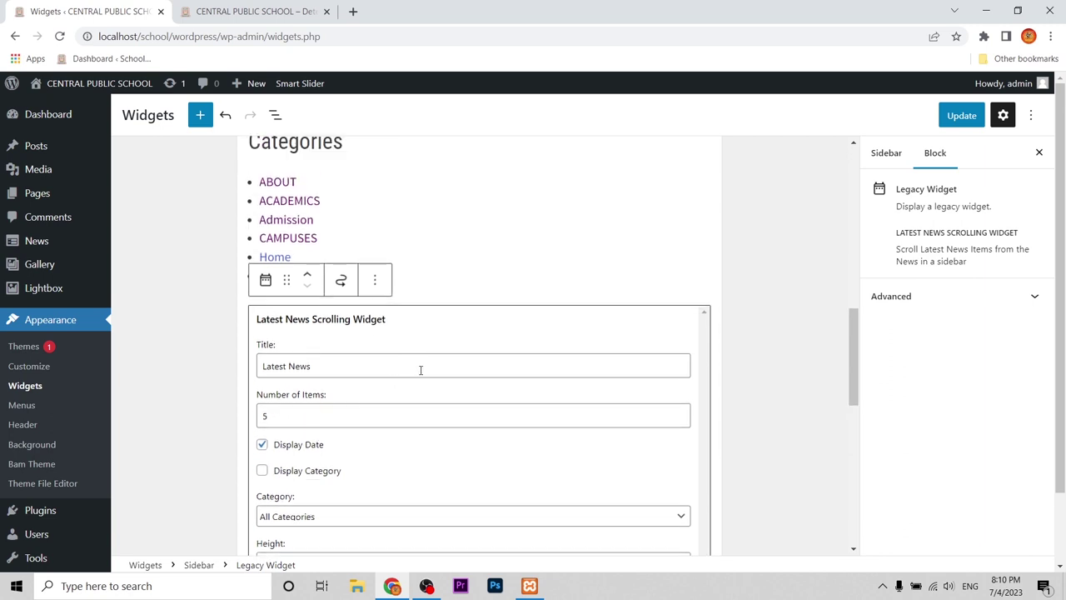
{"action": "scroll", "coordinate": [449, 374], "scroll_direction": "down", "scroll_amount": 2}
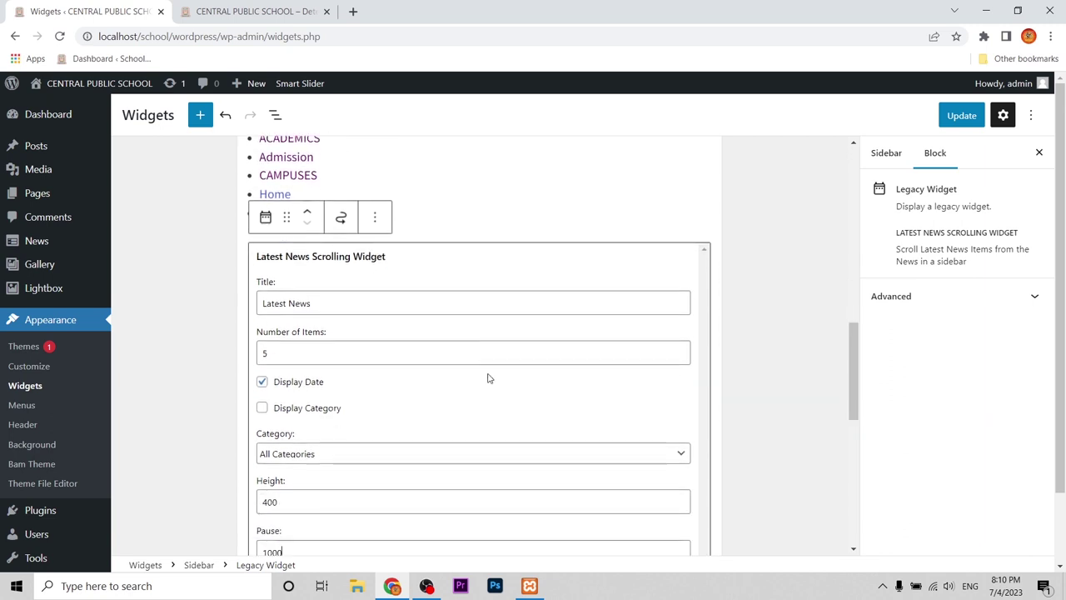
{"action": "left_click", "coordinate": [979, 122]}
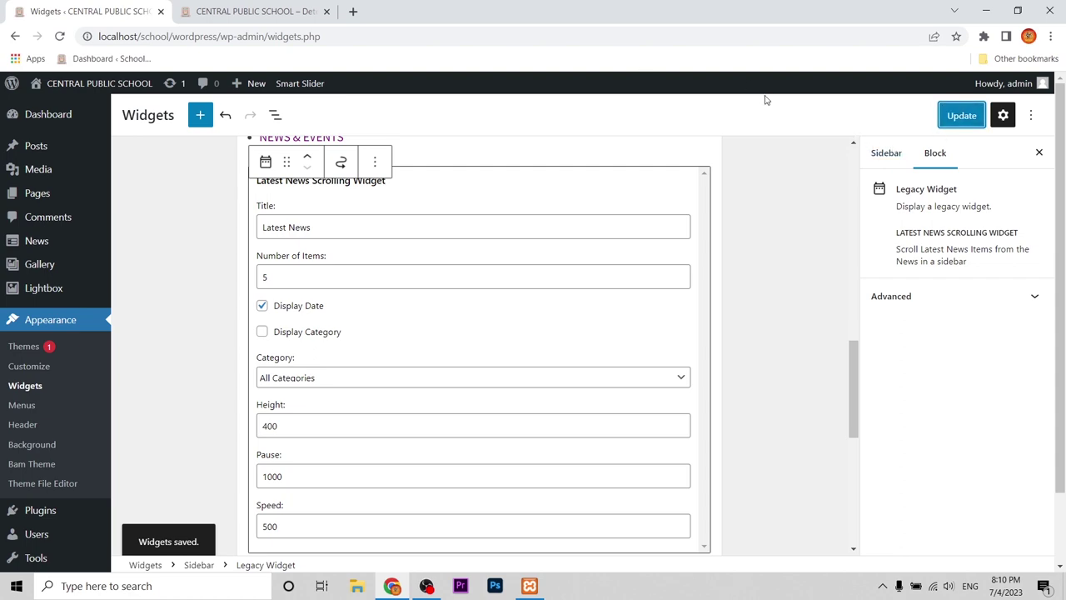
Reload the school website's home page and check the Latest News scroller in the sidebar below Categories
{"action": "left_click", "coordinate": [259, 15]}
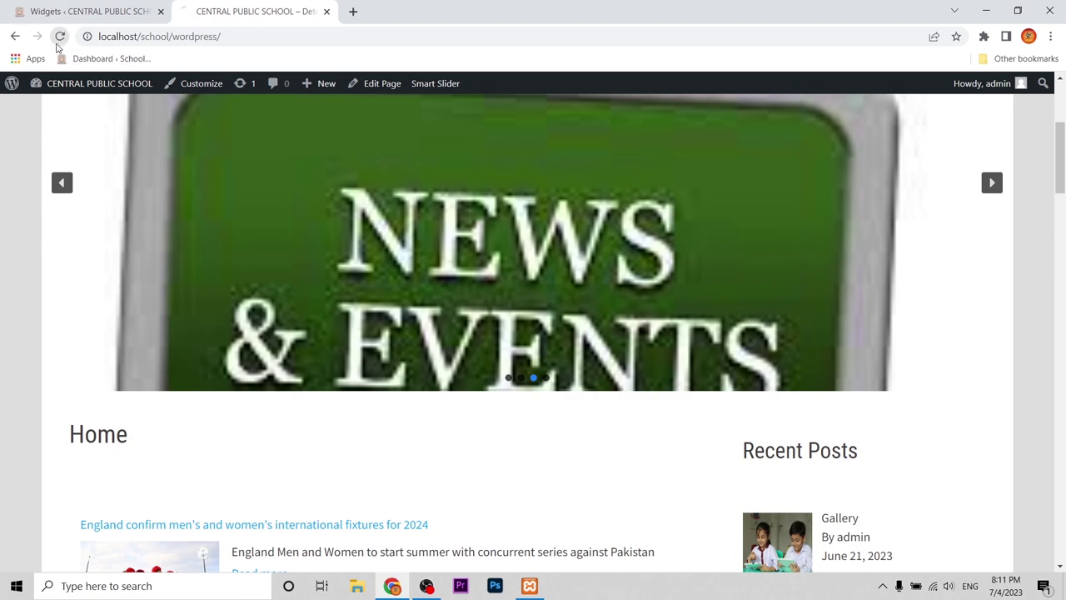
{"action": "left_click", "coordinate": [59, 36]}
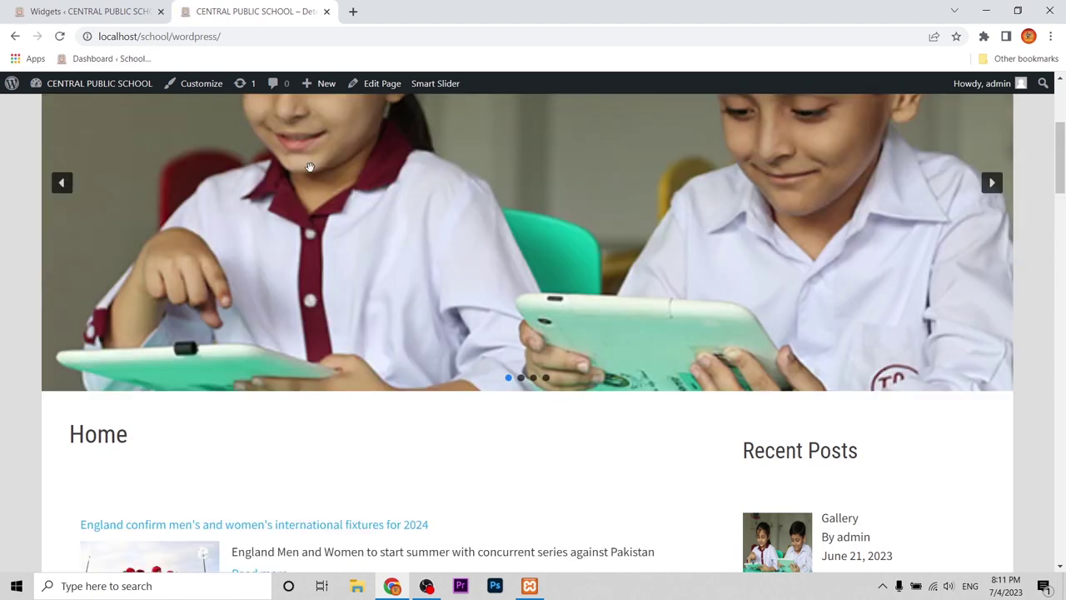
{"action": "scroll", "coordinate": [400, 226], "scroll_direction": "down", "scroll_amount": 2}
{"action": "scroll", "coordinate": [410, 224], "scroll_direction": "down", "scroll_amount": 10}
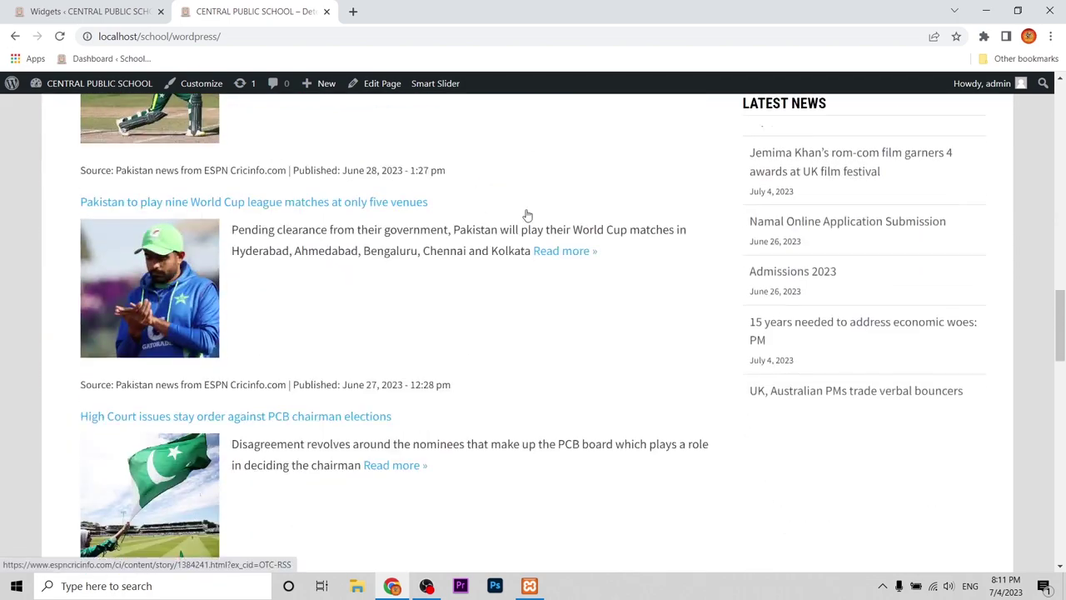
{"action": "scroll", "coordinate": [528, 214], "scroll_direction": "up", "scroll_amount": 2}
{"action": "scroll", "coordinate": [530, 228], "scroll_direction": "down", "scroll_amount": 1}
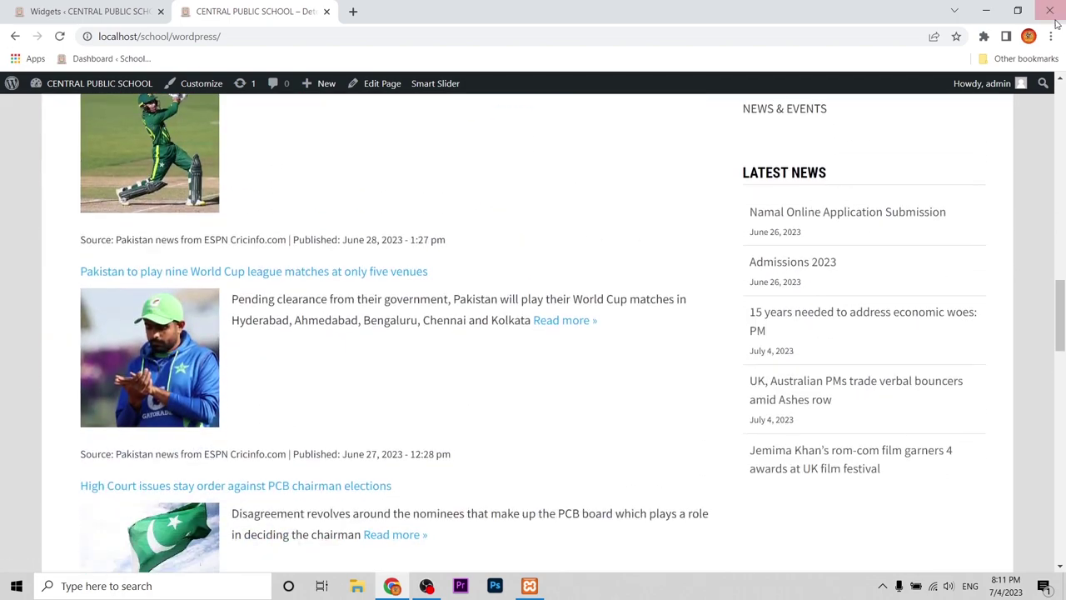
Enlarge the home page display and examine the scrolling Latest News headlines and their dates up close
{"action": "key", "text": "ctrl+plus"}
{"action": "key", "text": "ctrl+plus"}
{"action": "key", "text": "ctrl+plus"}
{"action": "key", "text": "ctrl+plus"}
{"action": "key", "text": "ctrl+plus"}
{"action": "scroll", "coordinate": [708, 358], "scroll_direction": "up", "scroll_amount": 1}
{"action": "scroll", "coordinate": [734, 370], "scroll_direction": "down", "scroll_amount": 1}
{"action": "scroll", "coordinate": [735, 370], "scroll_direction": "up", "scroll_amount": 1}
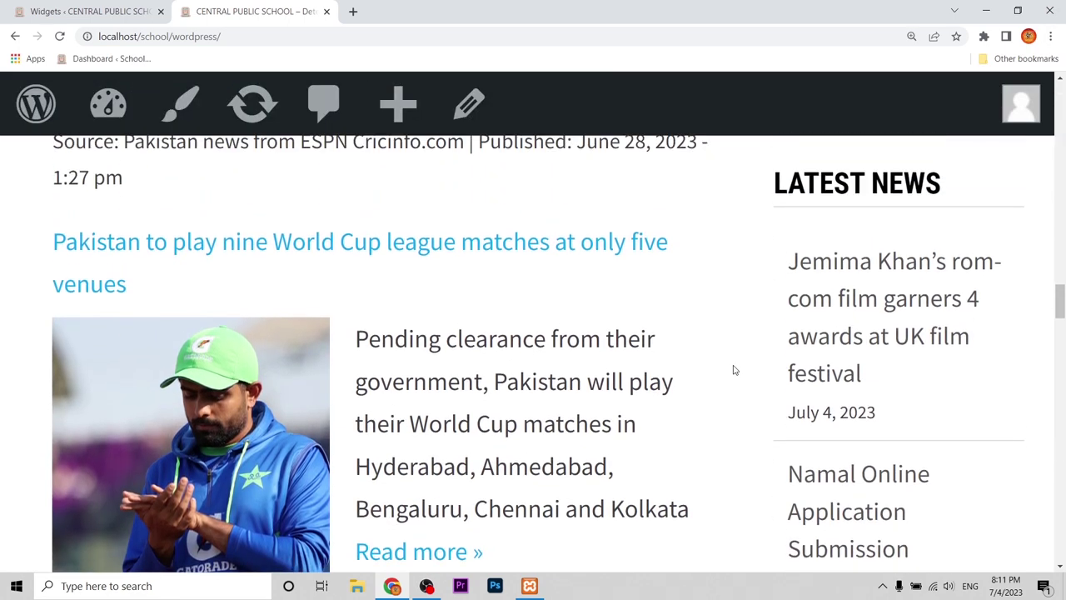